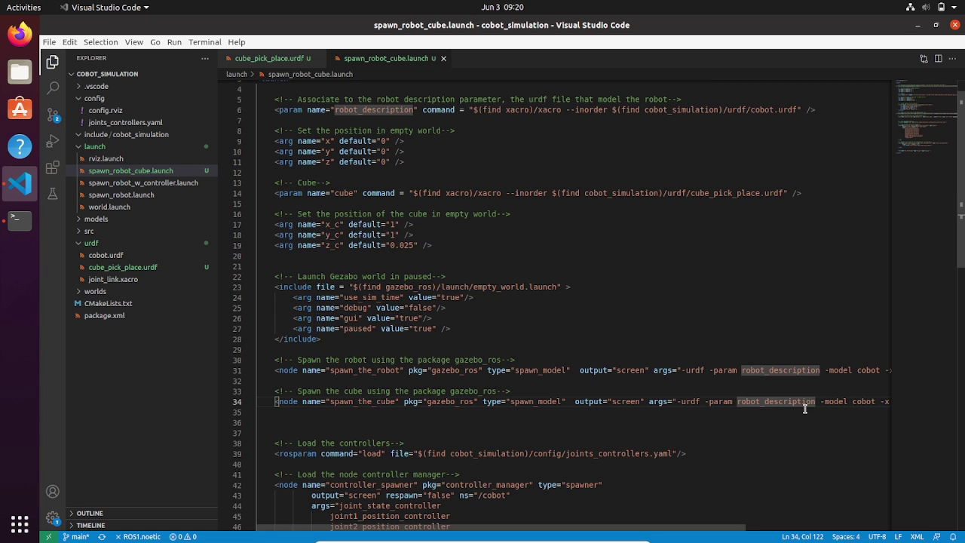
Replace robot_description with cube as the -param value in the spawn_the_cube node's arguments
{"action": "key", "text": "BackSpace"}
{"action": "key", "text": "BackSpace"}
{"action": "key", "text": "BackSpace"}
{"action": "key", "text": "BackSpace"}
{"action": "key", "text": "BackSpace"}
{"action": "key", "text": "BackSpace"}
{"action": "key", "text": "BackSpace"}
{"action": "key", "text": "BackSpace"}
{"action": "key", "text": "BackSpace"}
{"action": "key", "text": "BackSpace"}
{"action": "key", "text": "BackSpace"}
{"action": "key", "text": "BackSpace"}
{"action": "key", "text": "BackSpace"}
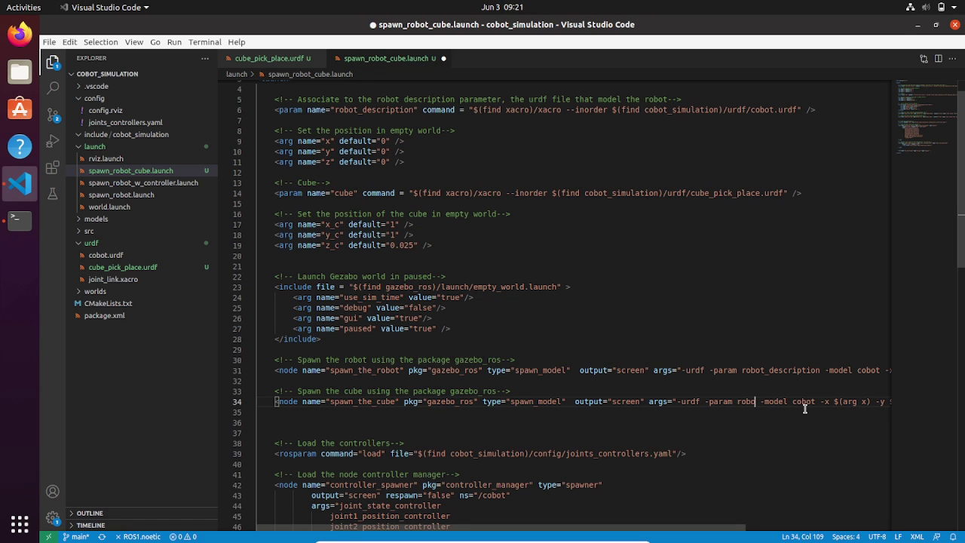
{"action": "key", "text": "BackSpace"}
{"action": "key", "text": "BackSpace"}
{"action": "key", "text": "BackSpace"}
{"action": "key", "text": "BackSpace"}
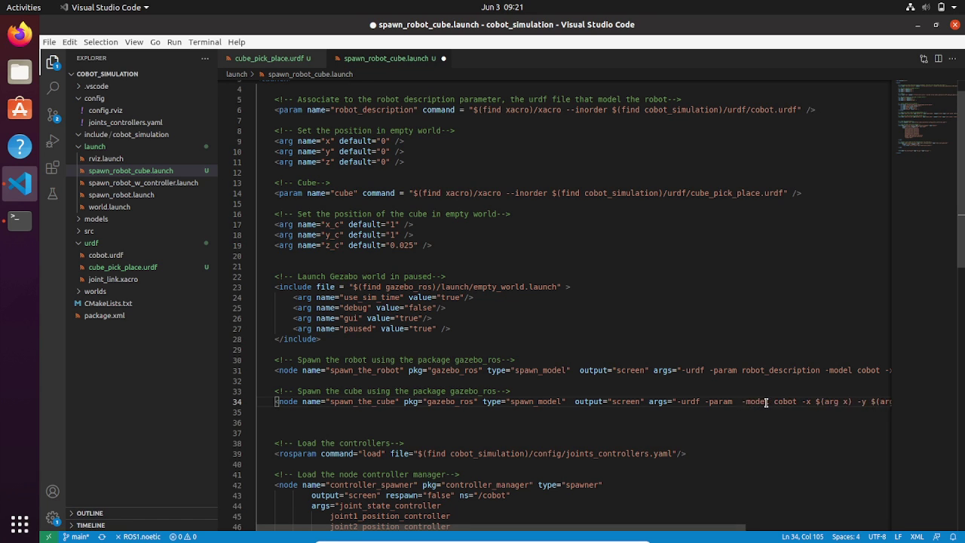
{"action": "type", "text": "cube"}
Set the -model name in the spawn_the_cube node's arguments to cube_pick_place
{"action": "left_click", "coordinate": [803, 402]}
{"action": "key", "text": "BackSpace"}
{"action": "key", "text": "BackSpace"}
{"action": "key", "text": "BackSpace"}
{"action": "key", "text": "BackSpace"}
{"action": "key", "text": "BackSpace"}
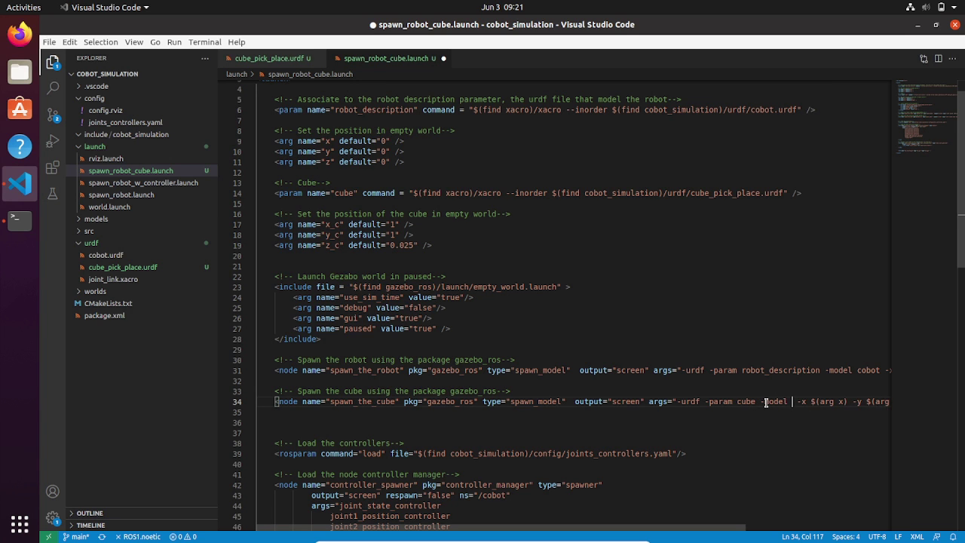
{"action": "type", "text": "cube_pick_place"}
Change the spawn_the_cube node's position arguments to x_c, y_c and z_c, and save the launch file
{"action": "key", "text": "Right"}
{"action": "key", "text": "Right"}
{"action": "key", "text": "Right"}
{"action": "key", "text": "Right"}
{"action": "key", "text": "Right"}
{"action": "key", "text": "Right"}
{"action": "key", "text": "Right"}
{"action": "key", "text": "Right"}
{"action": "key", "text": "Right"}
{"action": "key", "text": "Right"}
{"action": "key", "text": "Right"}
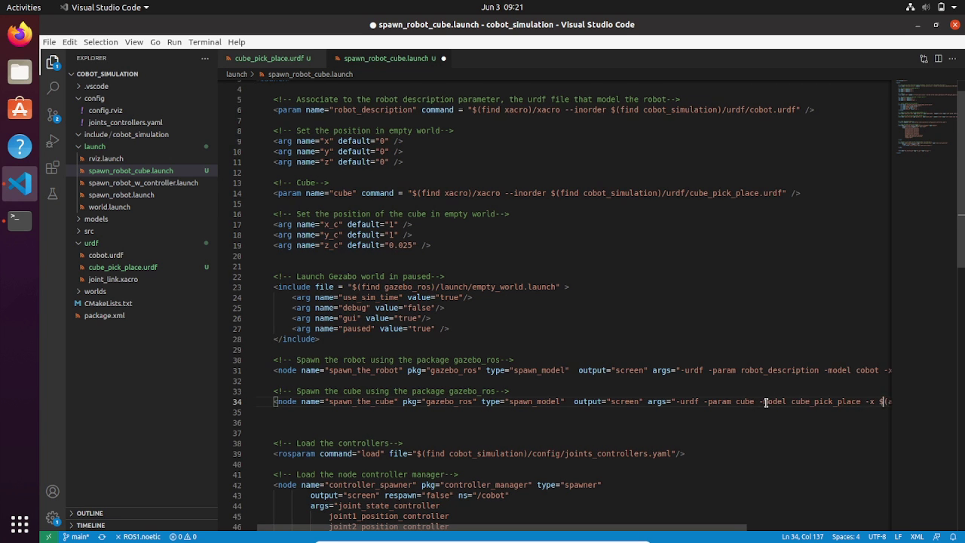
{"action": "type", "text": "_c"}
{"action": "key", "text": "Right"}
{"action": "key", "text": "Right"}
{"action": "key", "text": "Right"}
{"action": "key", "text": "Right"}
{"action": "key", "text": "Right"}
{"action": "key", "text": "Right"}
{"action": "key", "text": "Right"}
{"action": "key", "text": "Right"}
{"action": "key", "text": "Right"}
{"action": "key", "text": "Right"}
{"action": "key", "text": "Right"}
{"action": "key", "text": "Right"}
{"action": "key", "text": "Right"}
{"action": "type", "text": "_c"}
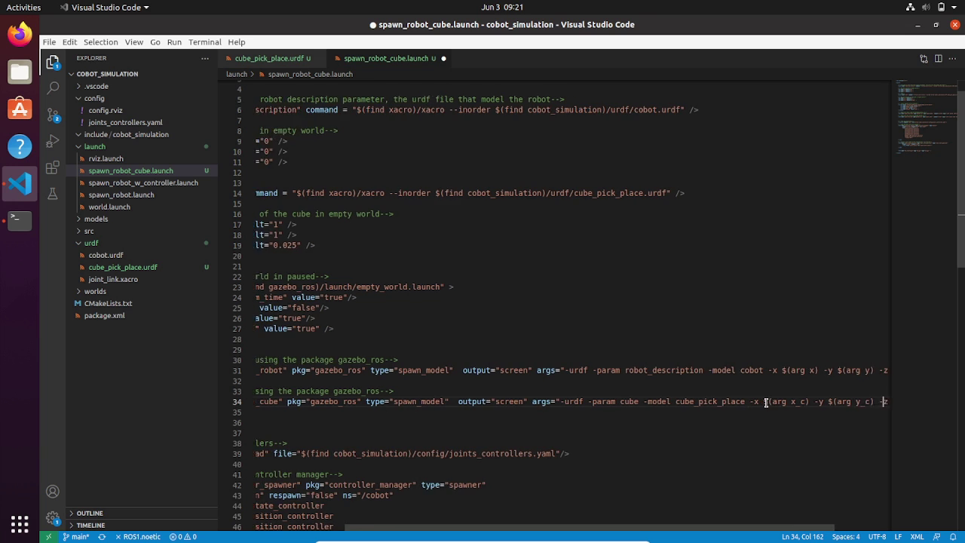
{"action": "key", "text": "Right"}
{"action": "key", "text": "Right"}
{"action": "key", "text": "Right"}
{"action": "key", "text": "Right"}
{"action": "key", "text": "Right"}
{"action": "key", "text": "Right"}
{"action": "key", "text": "Right"}
{"action": "key", "text": "Right"}
{"action": "key", "text": "Right"}
{"action": "key", "text": "Right"}
{"action": "key", "text": "Right"}
{"action": "type", "text": "_c"}
{"action": "left_click_drag", "start_coordinate": [637, 526], "coordinate": [501, 527]}
{"action": "key", "text": "ctrl+s"}
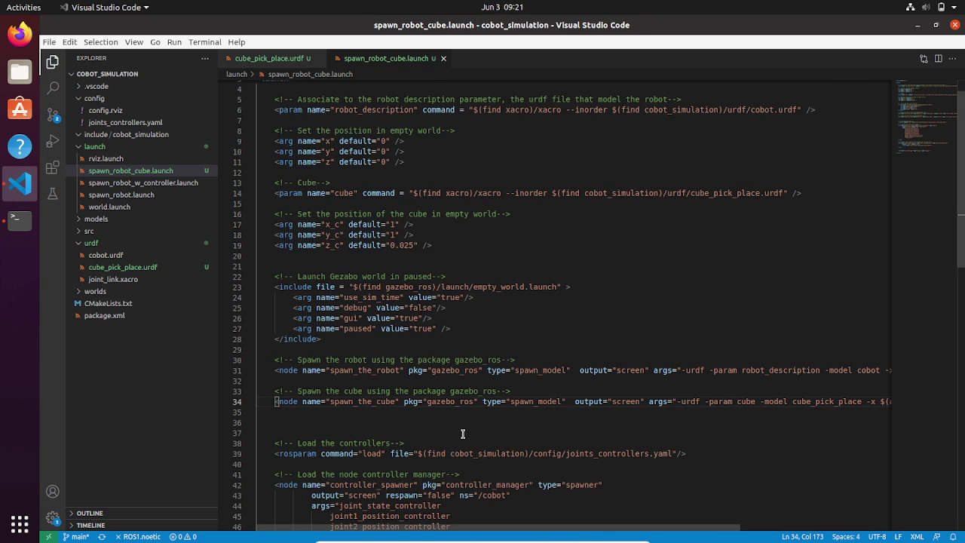
{"action": "left_click", "coordinate": [440, 360]}
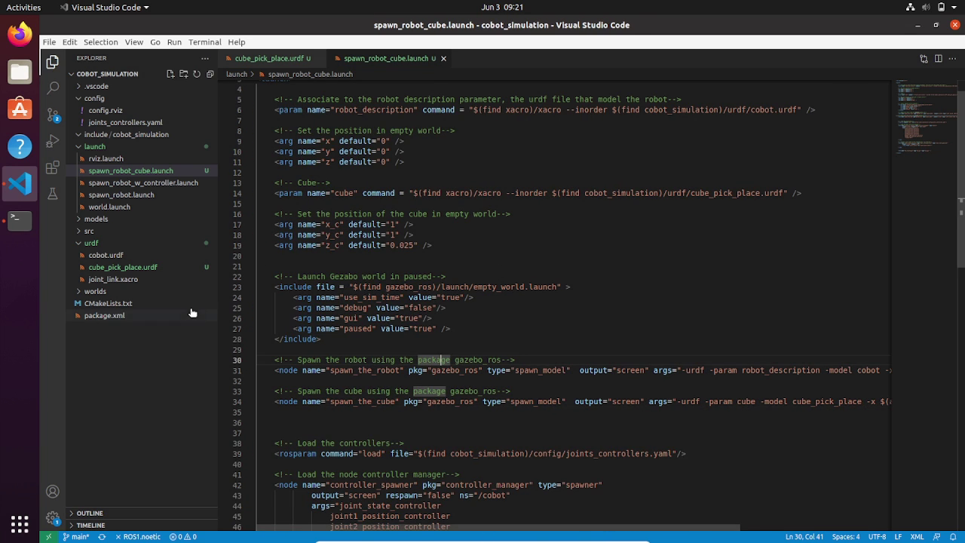
Switch to the terminal and run roslaunch cobot_simulation spawn_robot_cube.launch
{"action": "left_click", "coordinate": [20, 219]}
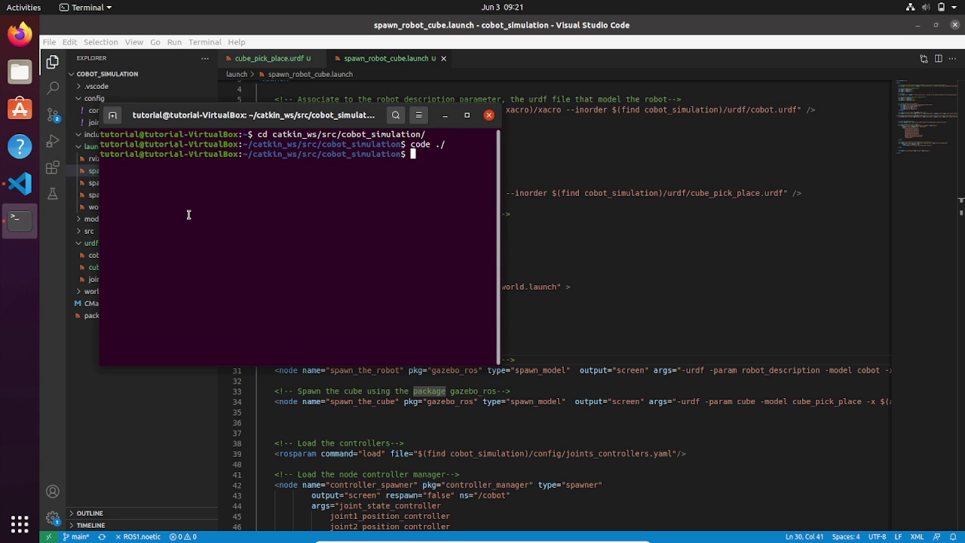
{"action": "type", "text": "roslaunch"}
{"action": "type", "text": " spa"}
{"action": "key", "text": "BackSpace"}
{"action": "key", "text": "BackSpace"}
{"action": "key", "text": "BackSpace"}
{"action": "type", "text": "cobot"}
{"action": "key", "text": "Tab"}
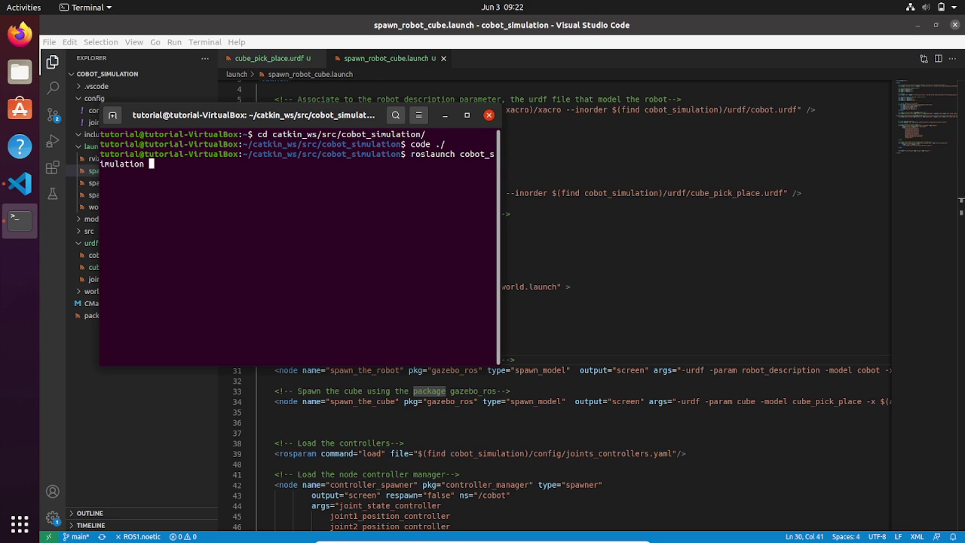
{"action": "type", "text": "spawn_robot_cube.launch"}
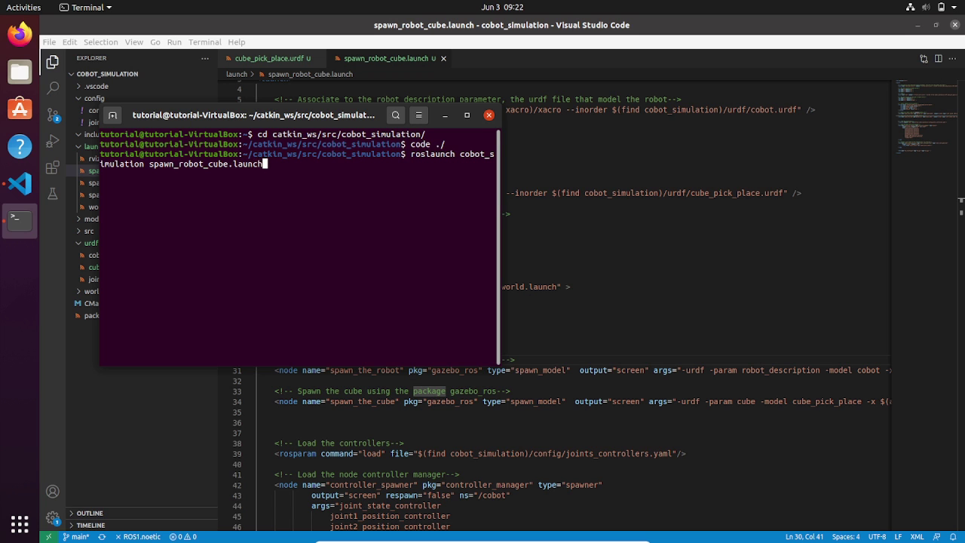
{"action": "key", "text": "Return"}
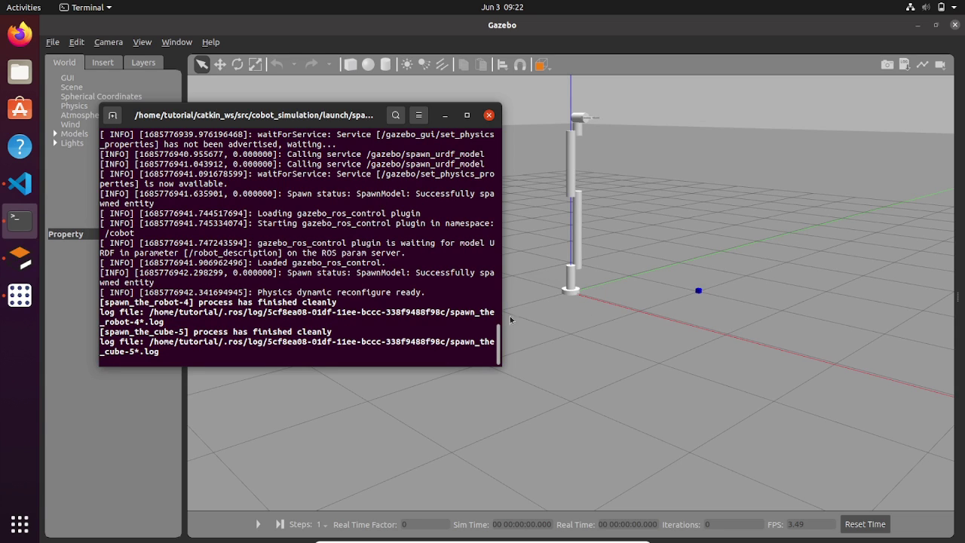
Examine the spawned robot arm and the blue cube in the Gazebo scene from close up and farther away
{"action": "left_click", "coordinate": [607, 305]}
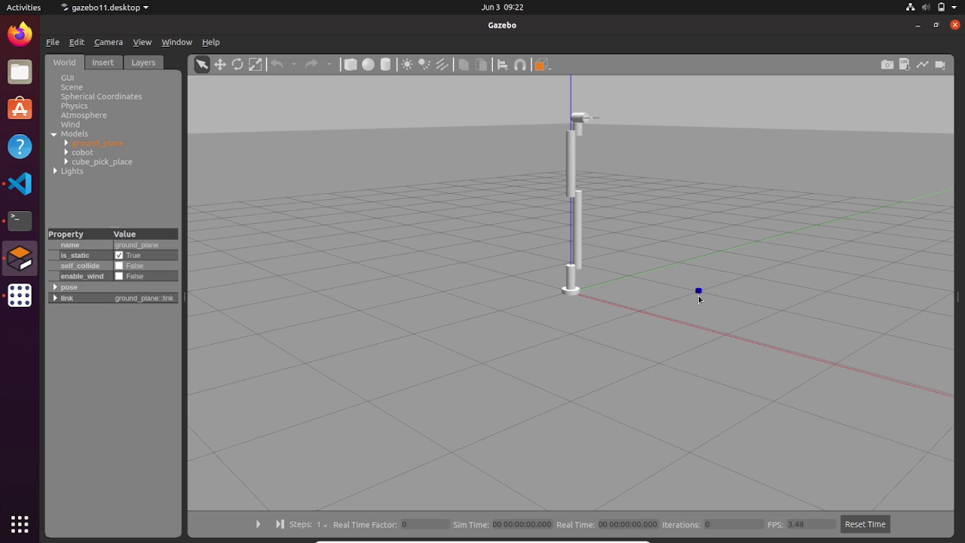
{"action": "scroll", "coordinate": [697, 299], "scroll_direction": "up", "scroll_amount": 1}
{"action": "scroll", "coordinate": [699, 299], "scroll_direction": "up", "scroll_amount": 2}
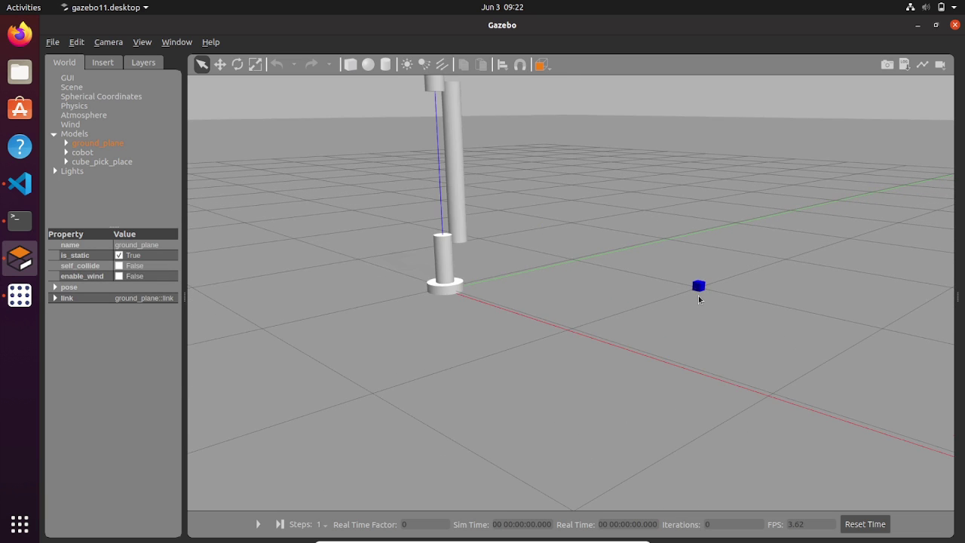
{"action": "scroll", "coordinate": [699, 298], "scroll_direction": "up", "scroll_amount": 1}
{"action": "scroll", "coordinate": [699, 298], "scroll_direction": "up", "scroll_amount": 1}
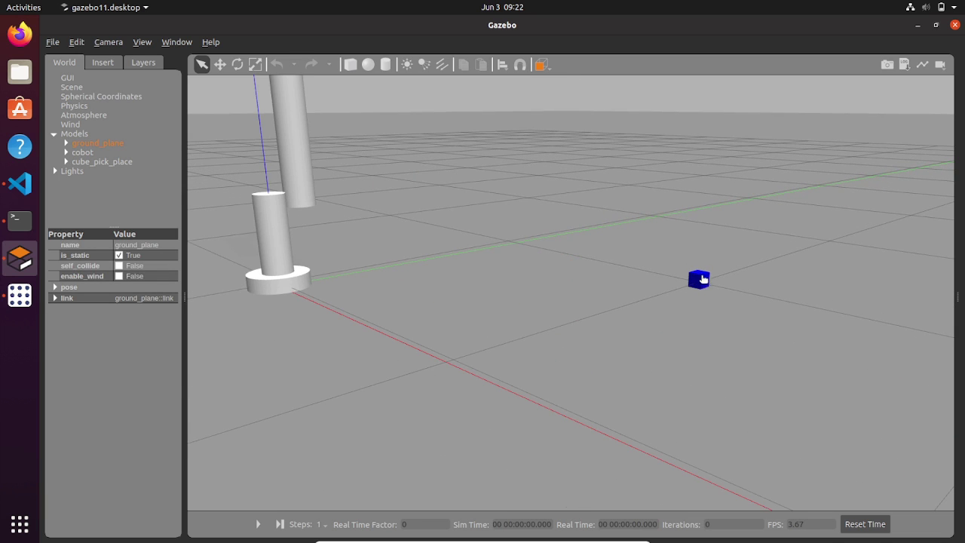
{"action": "left_click_drag", "start_coordinate": [700, 283], "coordinate": [698, 281]}
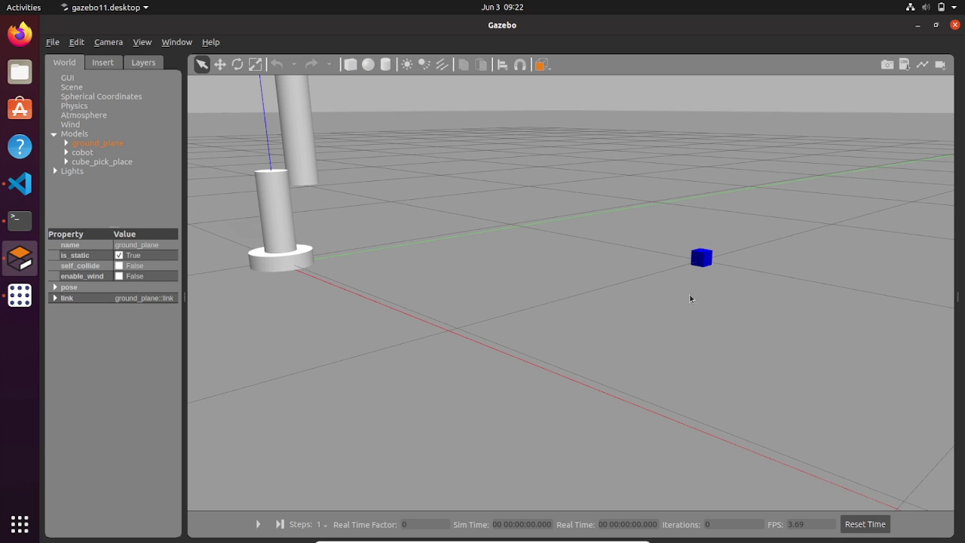
{"action": "middle_click_drag", "start_coordinate": [689, 294], "coordinate": [686, 304]}
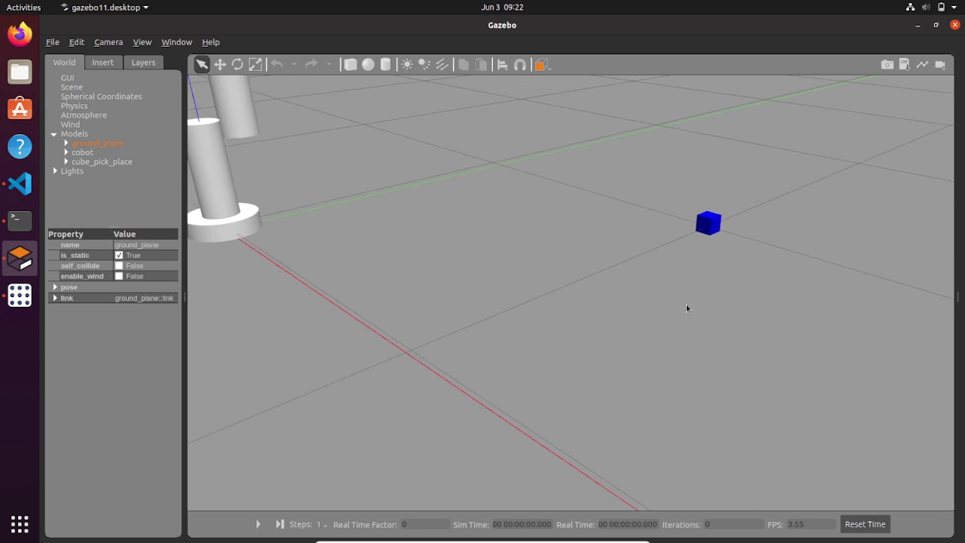
{"action": "scroll", "coordinate": [686, 304], "scroll_direction": "down", "scroll_amount": 8}
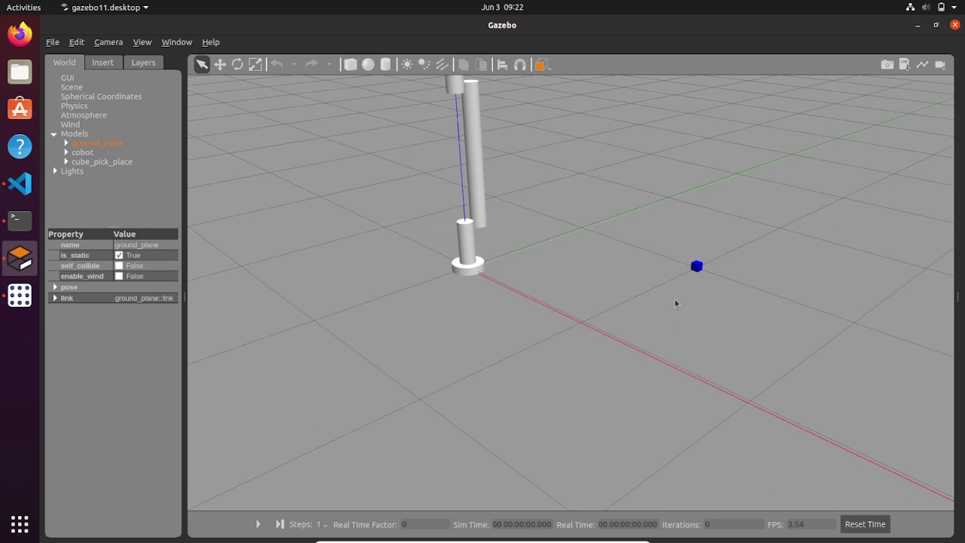
{"action": "left_click_drag", "start_coordinate": [645, 263], "coordinate": [641, 238]}
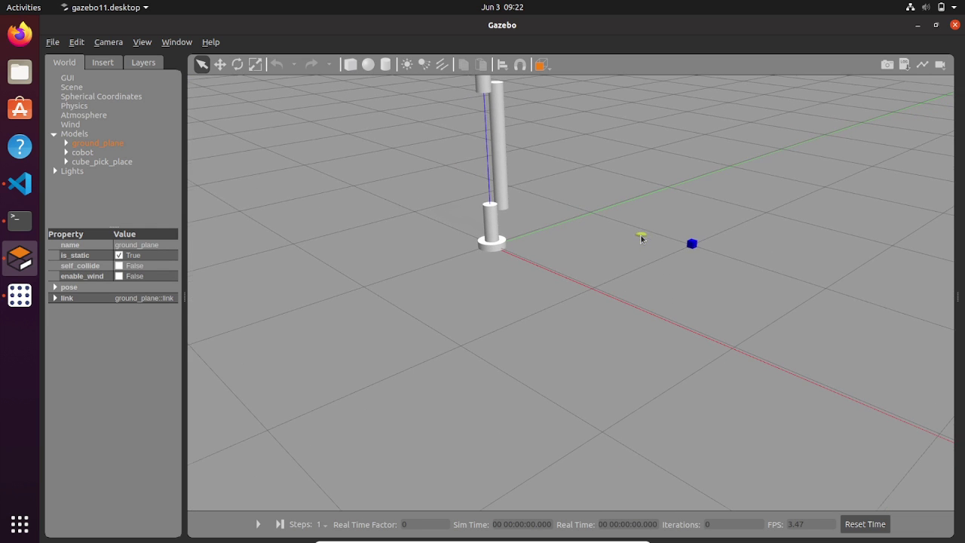
{"action": "middle_click_drag", "start_coordinate": [628, 243], "coordinate": [628, 277]}
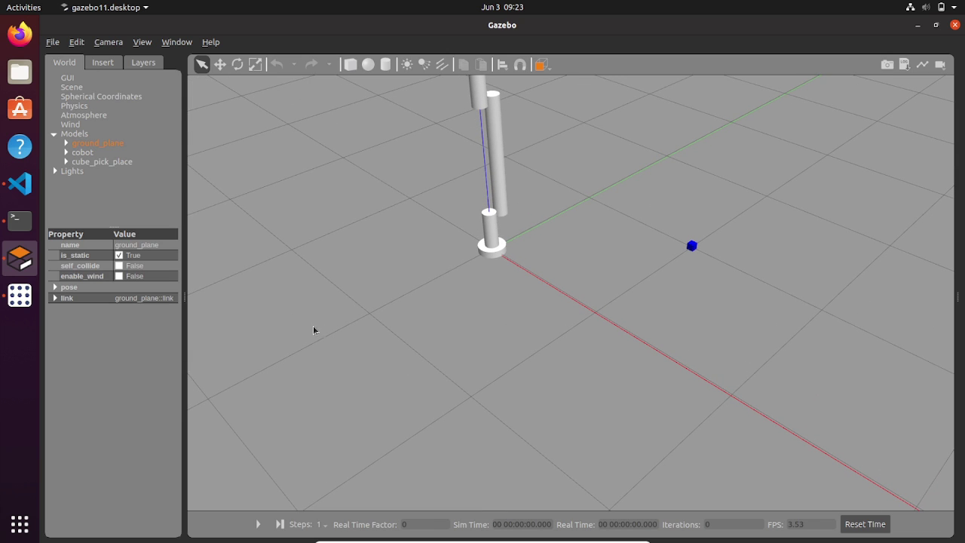
{"action": "mouse_move", "coordinate": [492, 313]}
{"action": "left_mouse_down"}
{"action": "mouse_move", "coordinate": [484, 307]}
{"action": "mouse_move", "coordinate": [486, 406]}
{"action": "mouse_move", "coordinate": [474, 467]}
{"action": "left_mouse_up"}
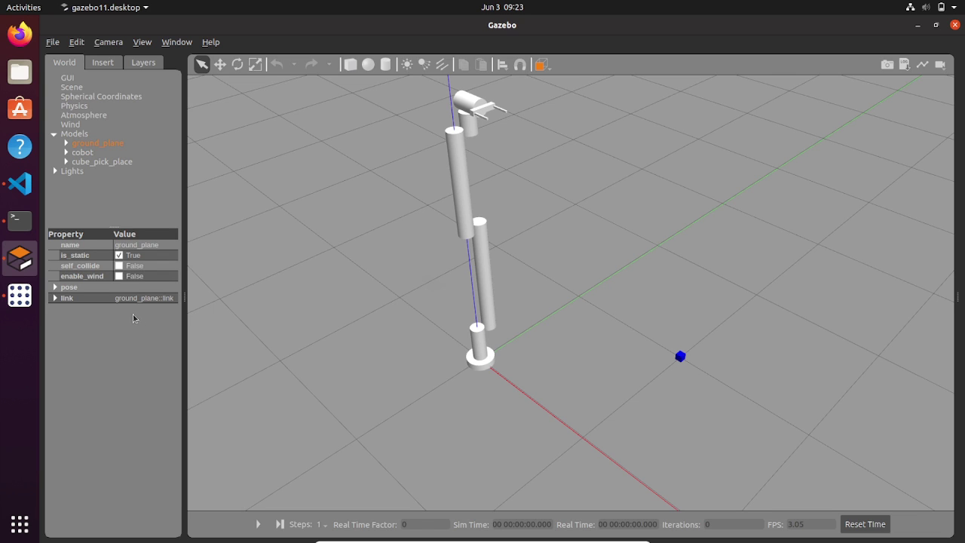
Switch to rqt, refresh and browse the Message Publisher's topic list, and start the paused Gazebo simulation
{"action": "left_click", "coordinate": [20, 300]}
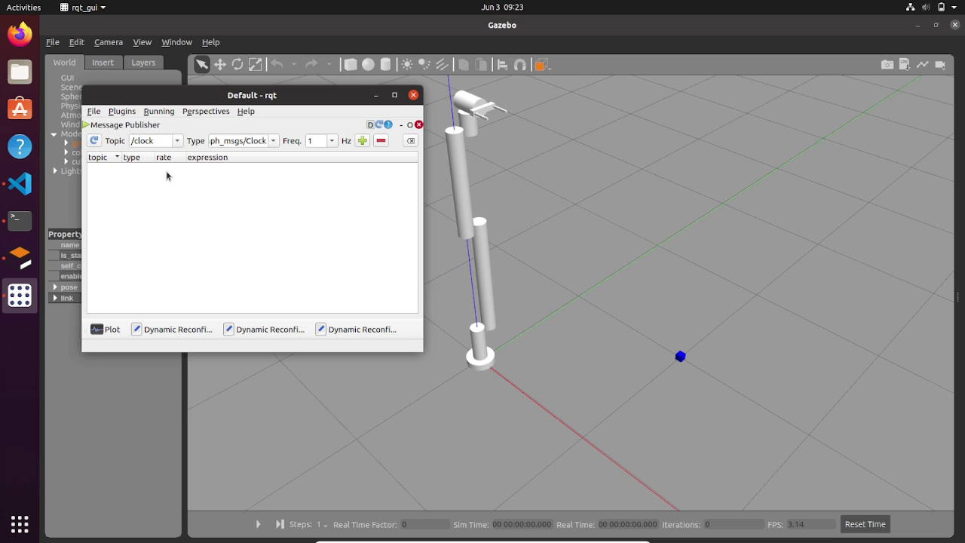
{"action": "left_click", "coordinate": [100, 143]}
{"action": "left_click", "coordinate": [177, 141]}
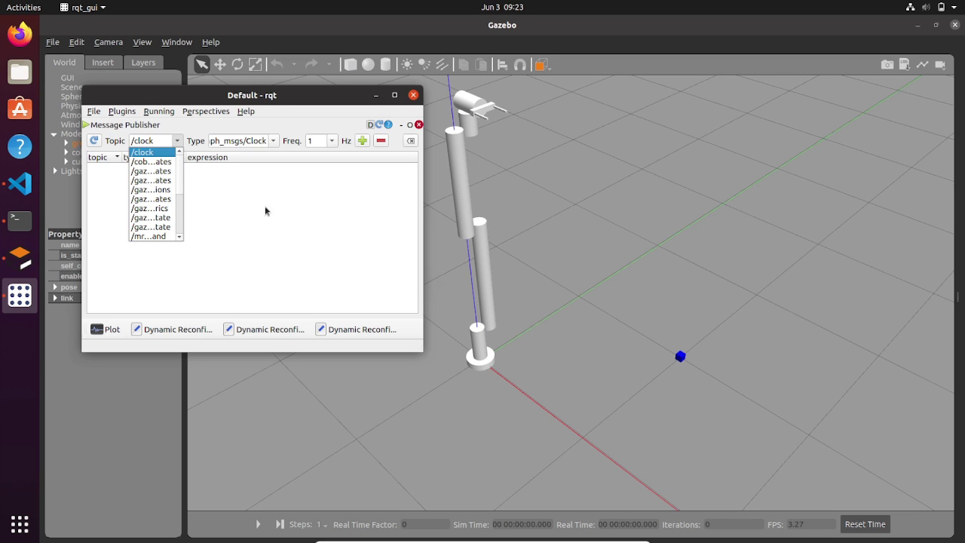
{"action": "left_click_drag", "start_coordinate": [180, 179], "coordinate": [181, 150]}
{"action": "left_click", "coordinate": [237, 471]}
{"action": "left_click", "coordinate": [258, 525]}
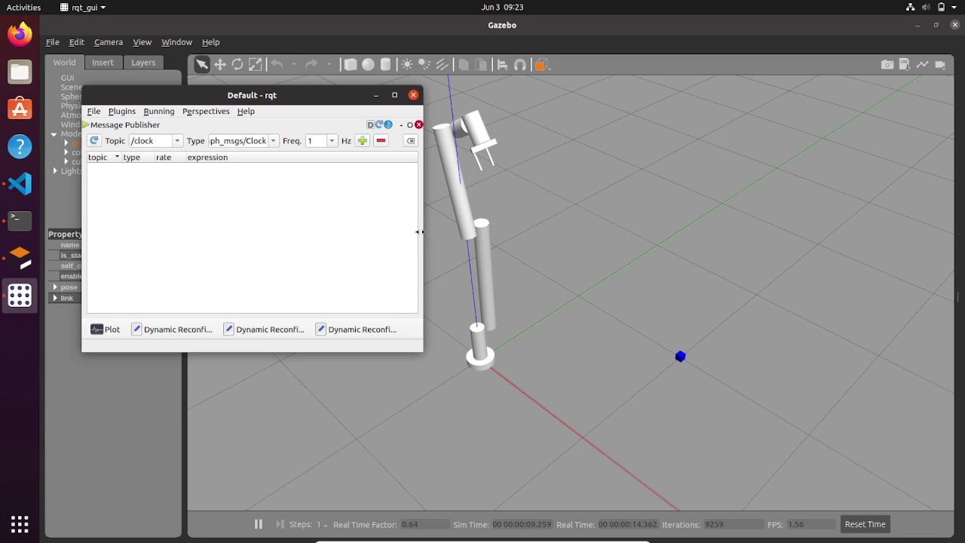
Widen the rqt window and add the topic /cobot/joint1_position_controller/command to the Message Publisher at 100 Hz
{"action": "left_click_drag", "start_coordinate": [420, 228], "coordinate": [749, 177]}
{"action": "left_click_drag", "start_coordinate": [501, 98], "coordinate": [495, 267]}
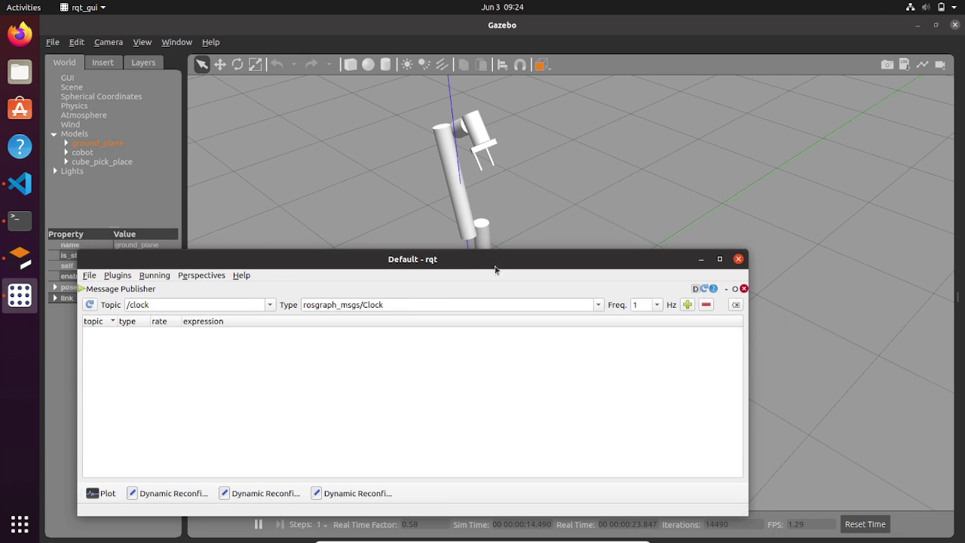
{"action": "left_click", "coordinate": [273, 305]}
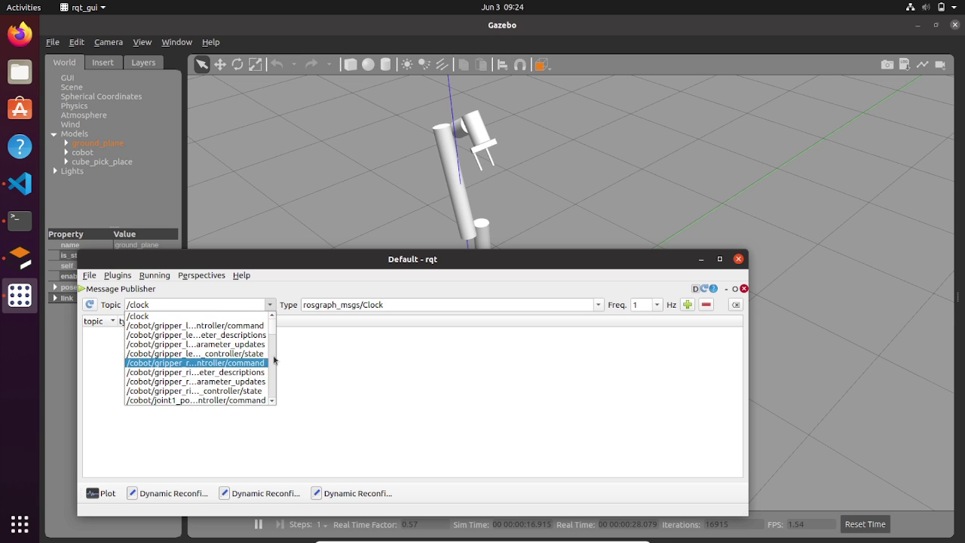
{"action": "left_click", "coordinate": [272, 401]}
{"action": "left_click", "coordinate": [272, 400]}
{"action": "left_click", "coordinate": [273, 400]}
{"action": "left_click", "coordinate": [272, 400]}
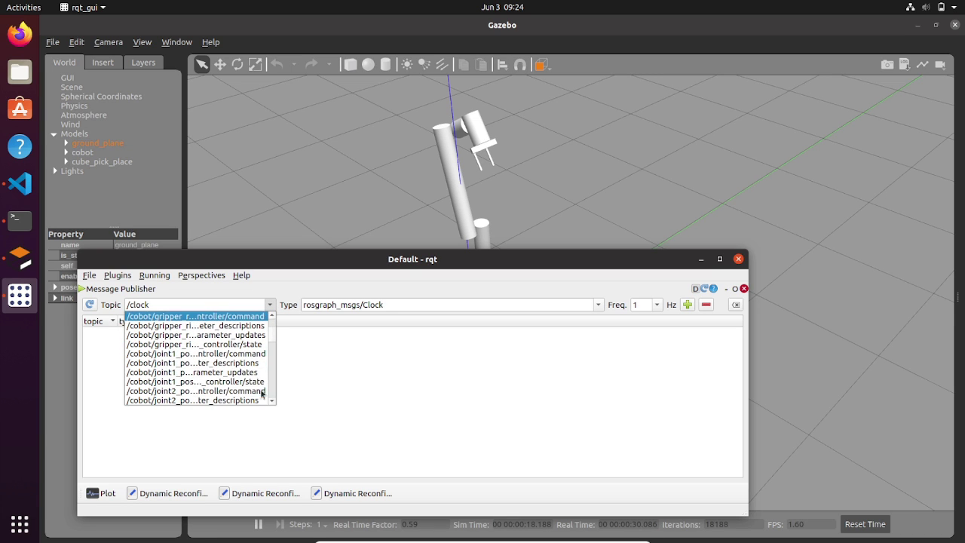
{"action": "left_click", "coordinate": [217, 354]}
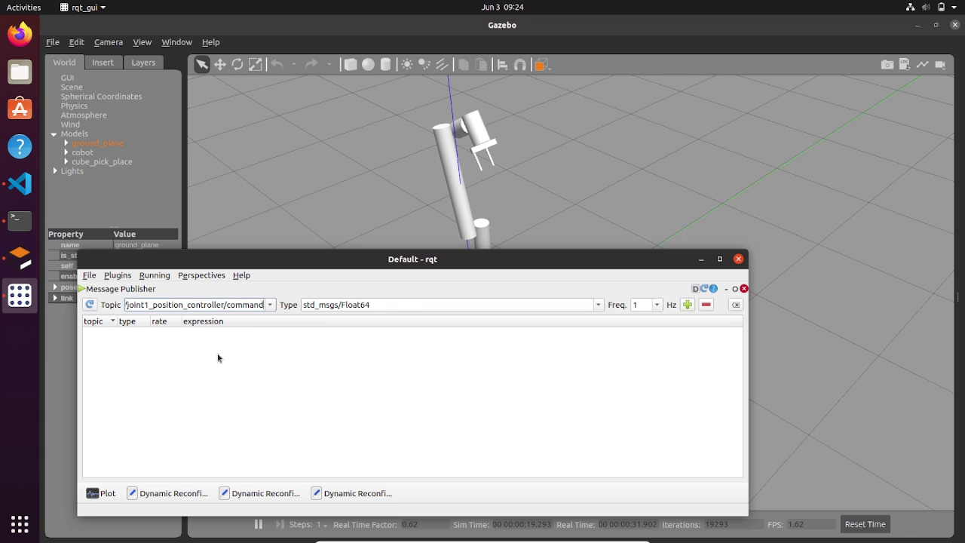
{"action": "left_click", "coordinate": [636, 303]}
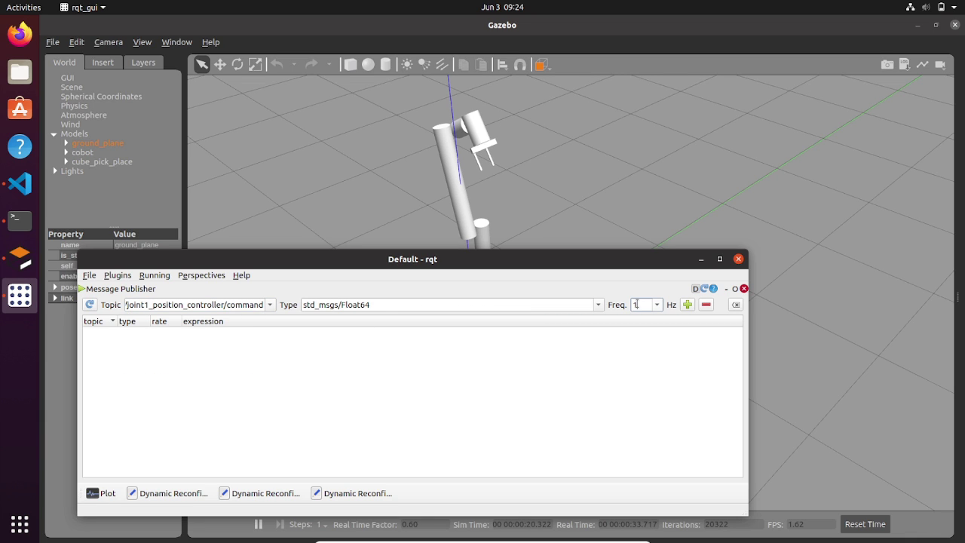
{"action": "left_click", "coordinate": [687, 304]}
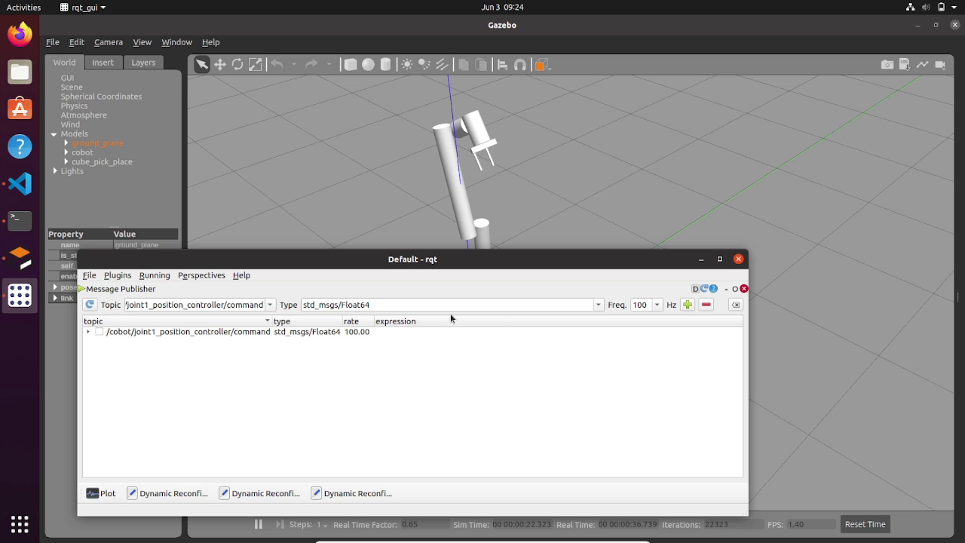
Add the topic /cobot/joint2_position_controller/command to the Message Publisher at 100 Hz
{"action": "left_click", "coordinate": [270, 304]}
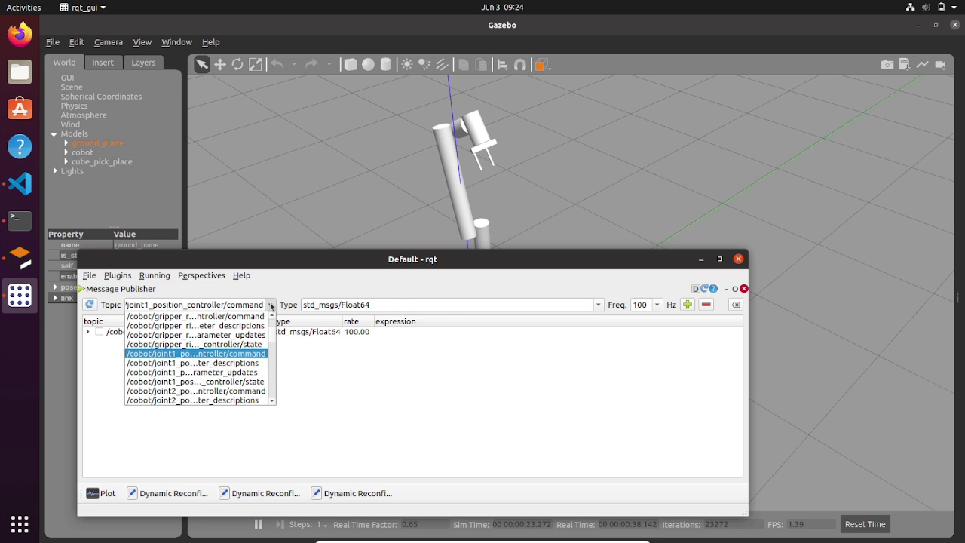
{"action": "left_click", "coordinate": [234, 391]}
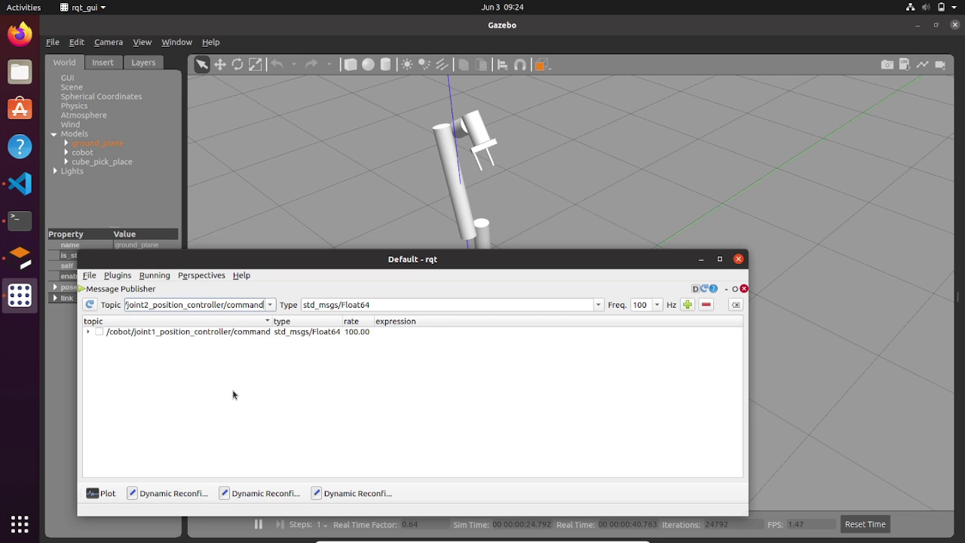
{"action": "left_click", "coordinate": [688, 305]}
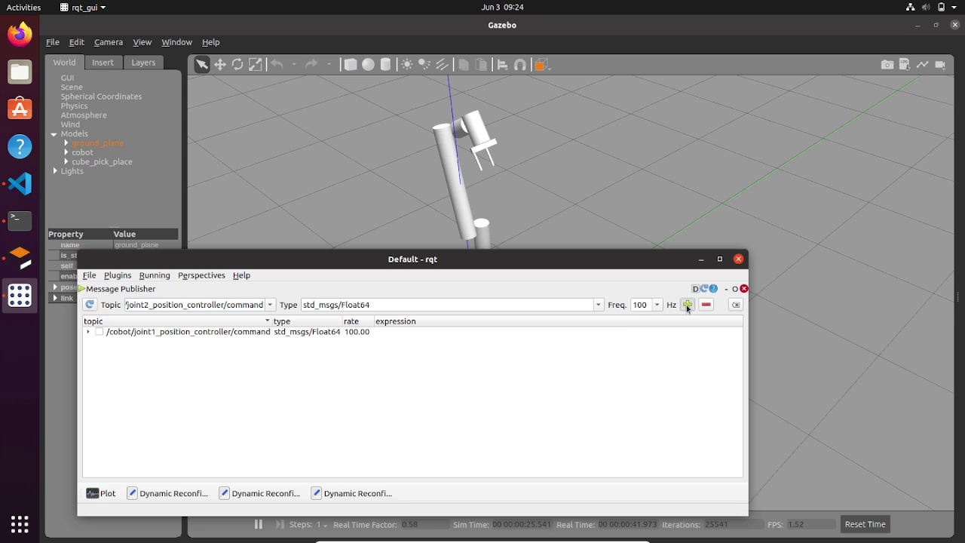
Add the topic /cobot/joint3_position_controller/command to the Message Publisher at 100 Hz
{"action": "left_click", "coordinate": [271, 307]}
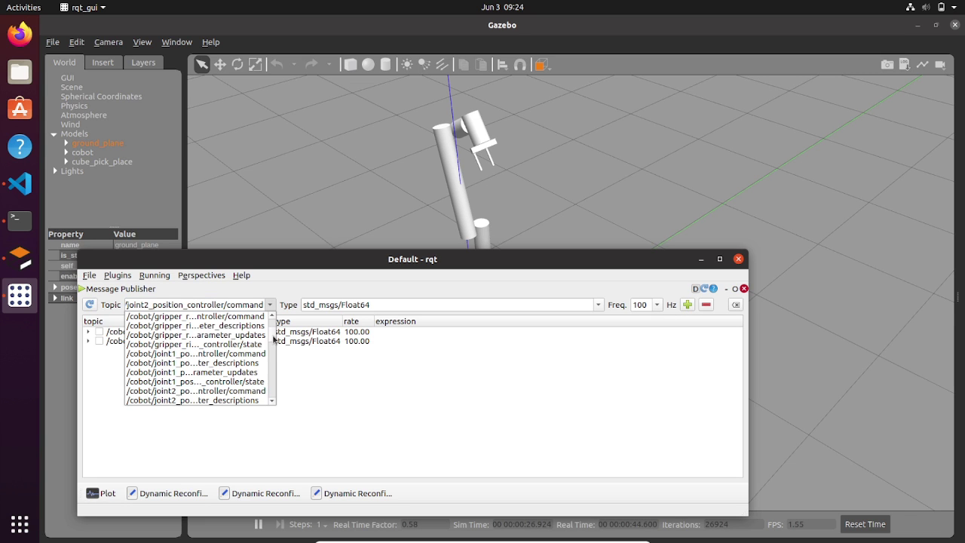
{"action": "left_click", "coordinate": [271, 400]}
{"action": "left_click", "coordinate": [271, 400]}
{"action": "left_click", "coordinate": [271, 400]}
{"action": "left_click", "coordinate": [271, 401]}
{"action": "left_click", "coordinate": [271, 400]}
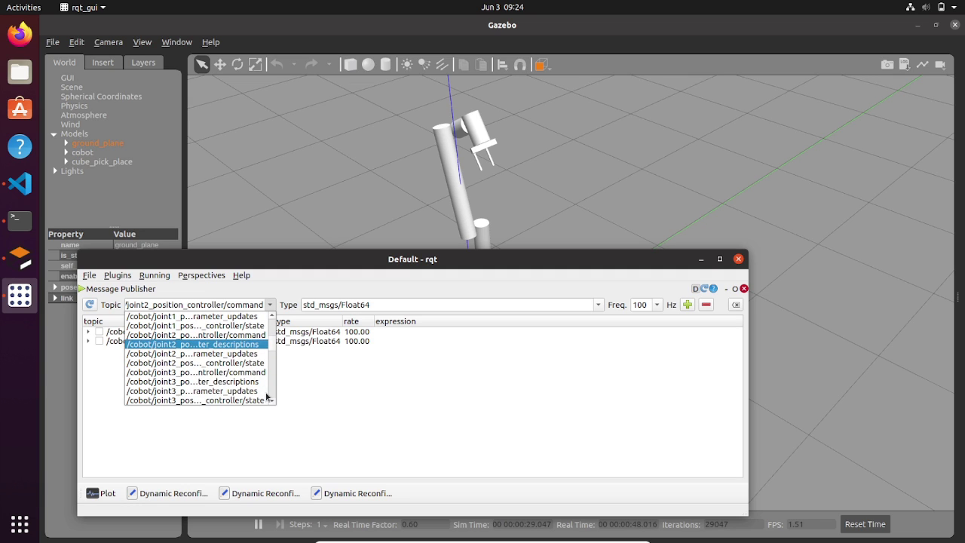
{"action": "left_click", "coordinate": [233, 372]}
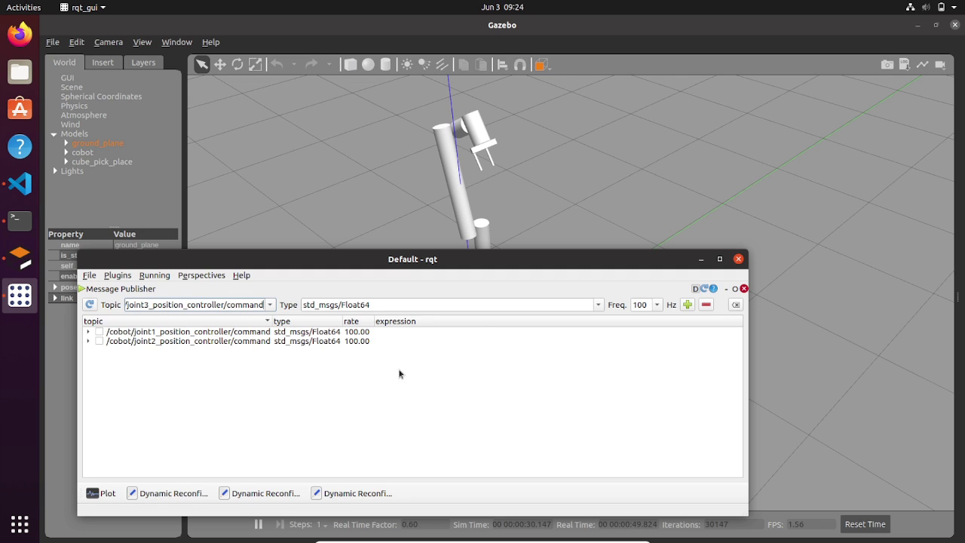
{"action": "left_click", "coordinate": [687, 304]}
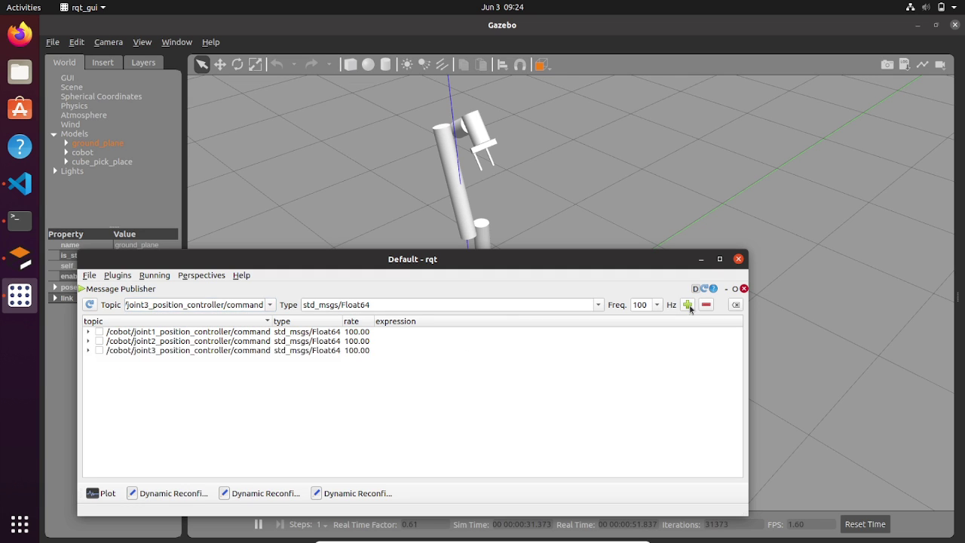
Add the topic /cobot/joint4_position_controller/command to the Message Publisher at 100 Hz
{"action": "left_click", "coordinate": [269, 305]}
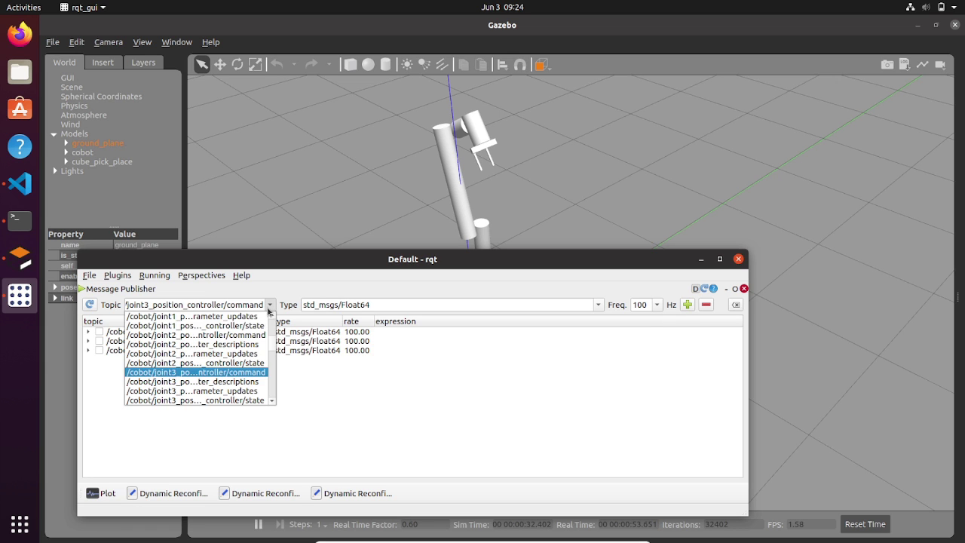
{"action": "left_click", "coordinate": [272, 405]}
{"action": "left_click", "coordinate": [272, 405]}
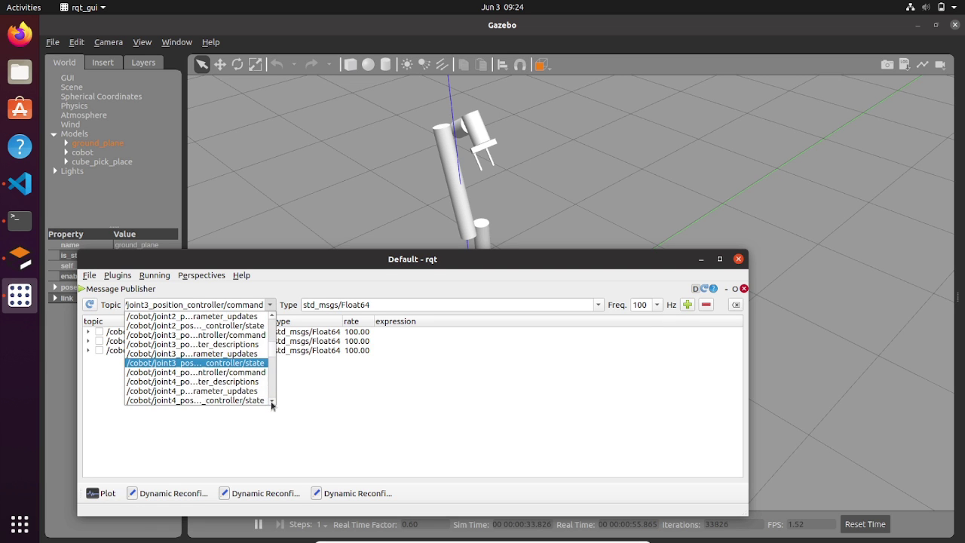
{"action": "left_click", "coordinate": [243, 373]}
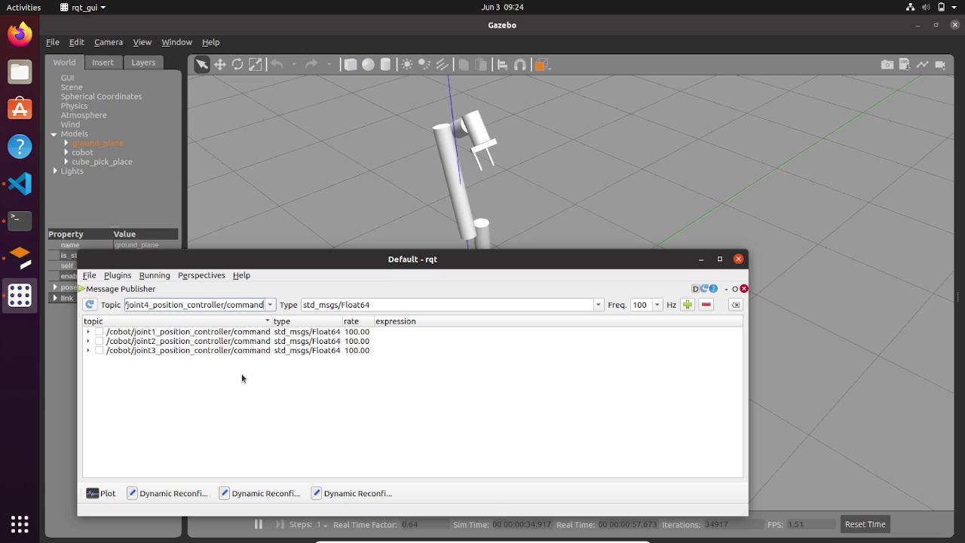
{"action": "left_click", "coordinate": [687, 305]}
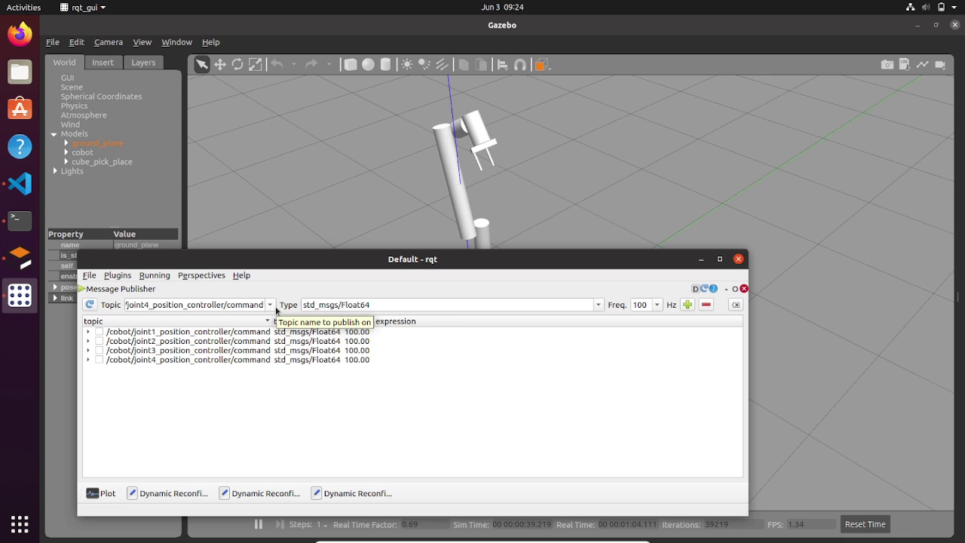
Add the topic /cobot/joint5_position_controller/command to the Message Publisher at 100 Hz
{"action": "left_click", "coordinate": [275, 307]}
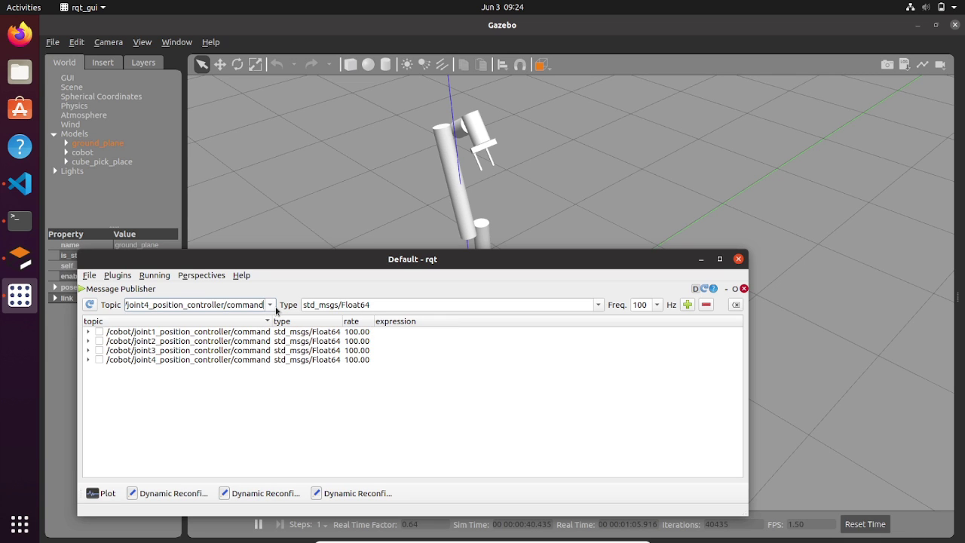
{"action": "left_click", "coordinate": [271, 304]}
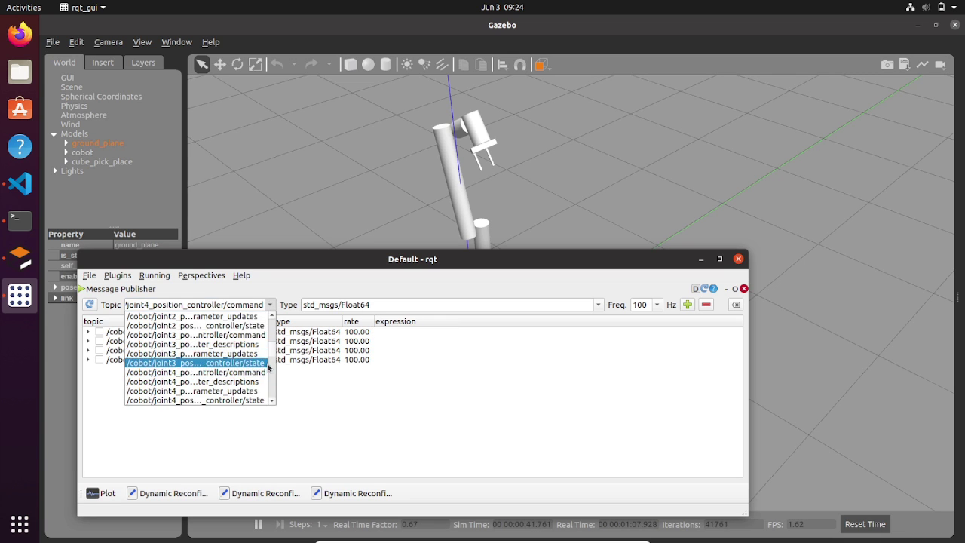
{"action": "left_click", "coordinate": [272, 401]}
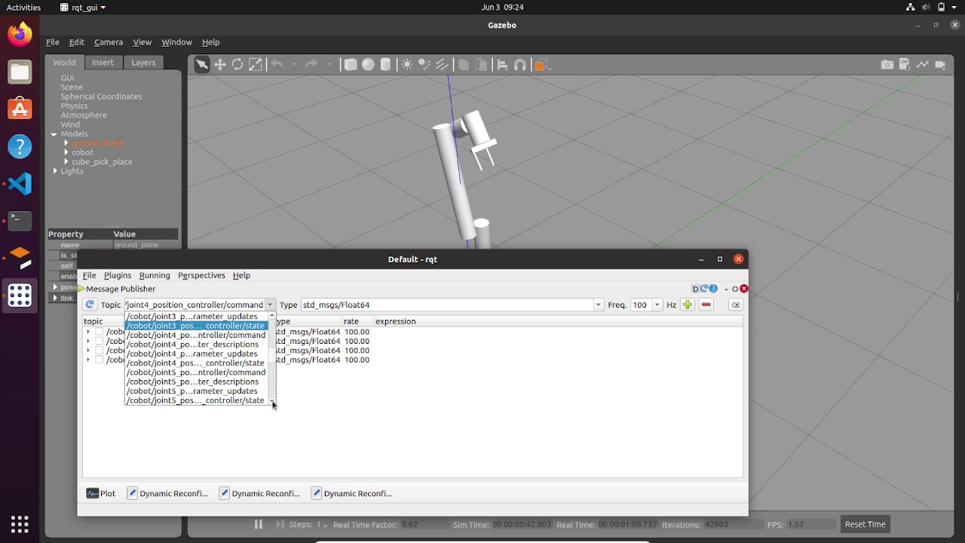
{"action": "left_click", "coordinate": [215, 373]}
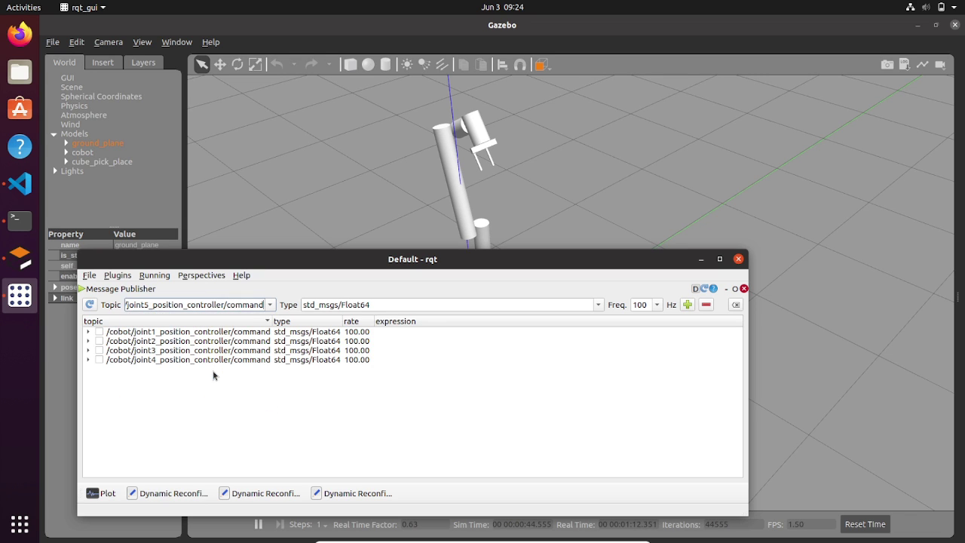
{"action": "left_click", "coordinate": [686, 305]}
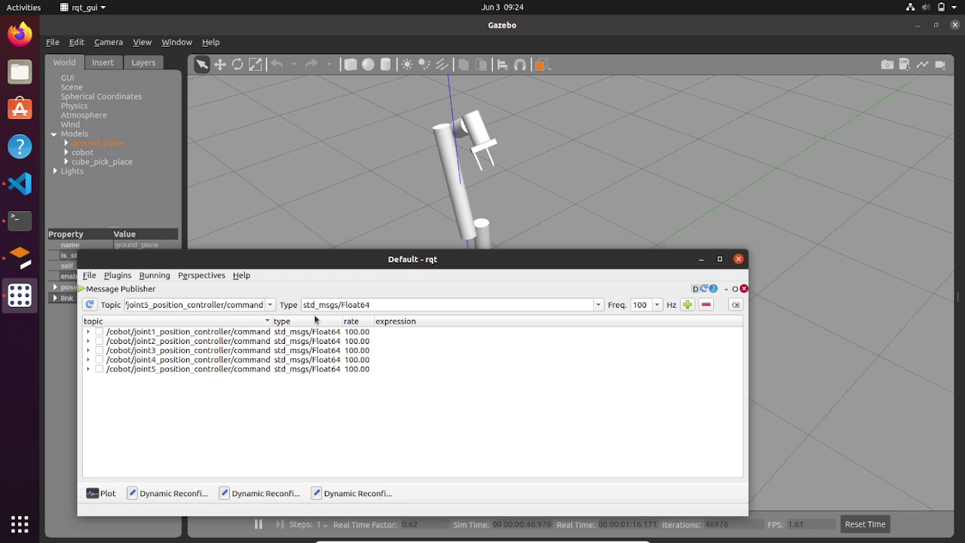
Add the topic /cobot/joint6_position_controller/command to the Message Publisher at 100 Hz
{"action": "left_click", "coordinate": [271, 306]}
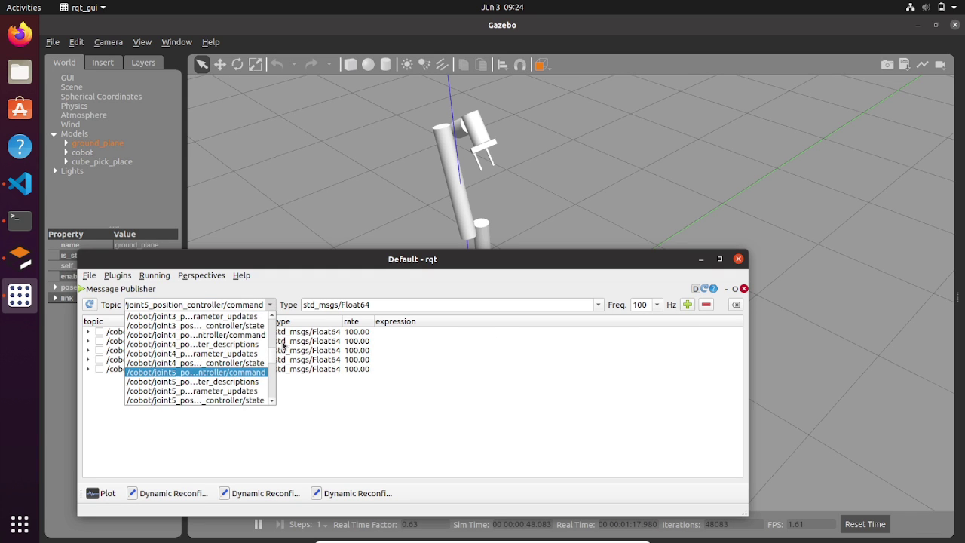
{"action": "left_click", "coordinate": [275, 405]}
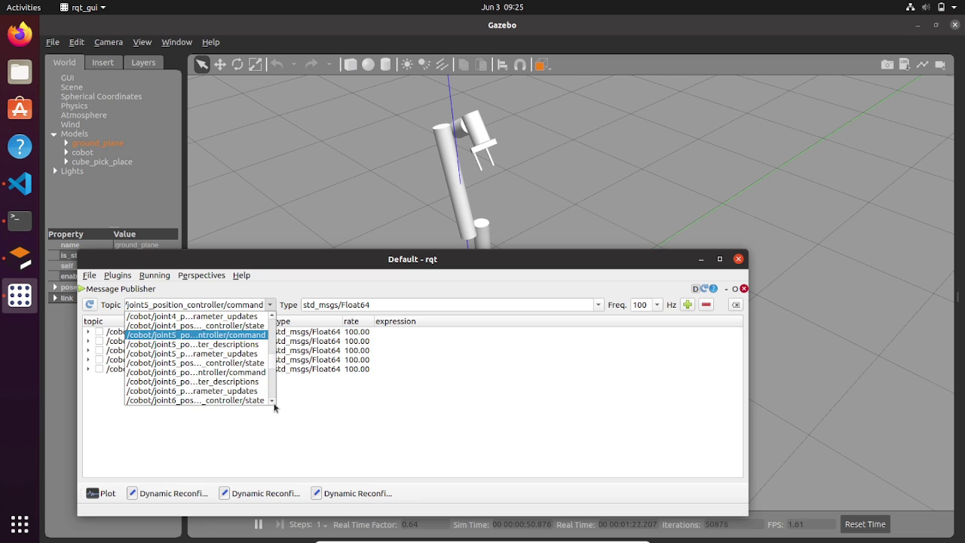
{"action": "left_click", "coordinate": [247, 372]}
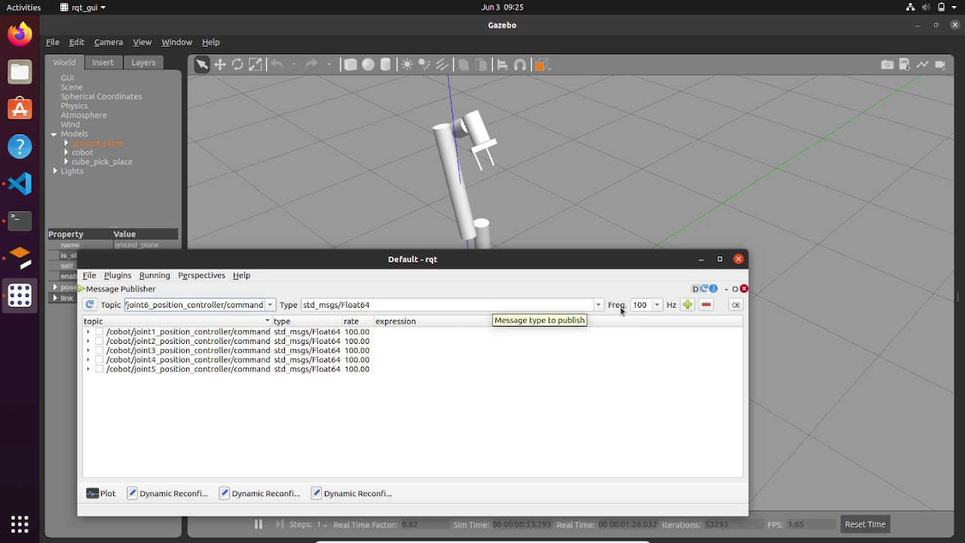
{"action": "left_click", "coordinate": [688, 304]}
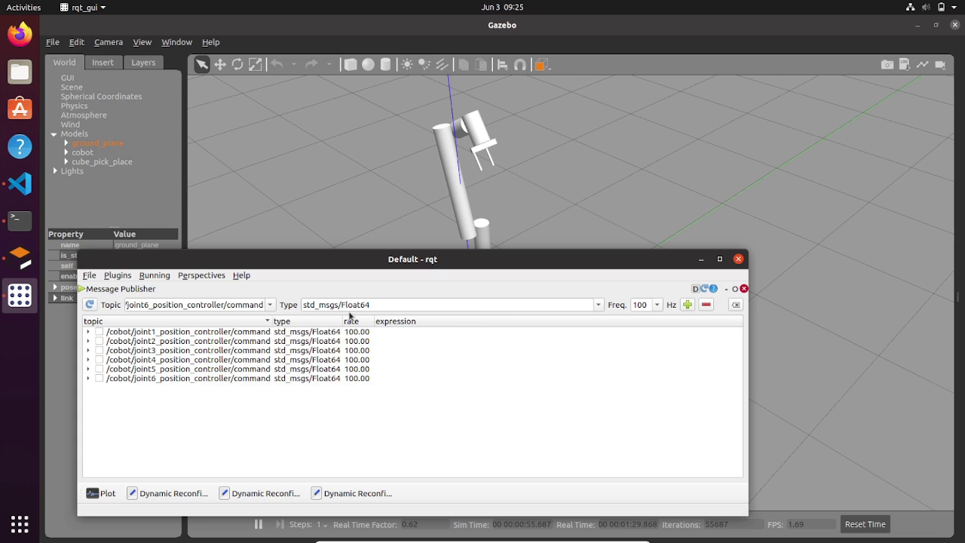
Add the topics /cobot/gripper_left_position_controller/command and /cobot/gripper_right_position_controller/command to the Message Publisher at 100 Hz
{"action": "left_click", "coordinate": [269, 305]}
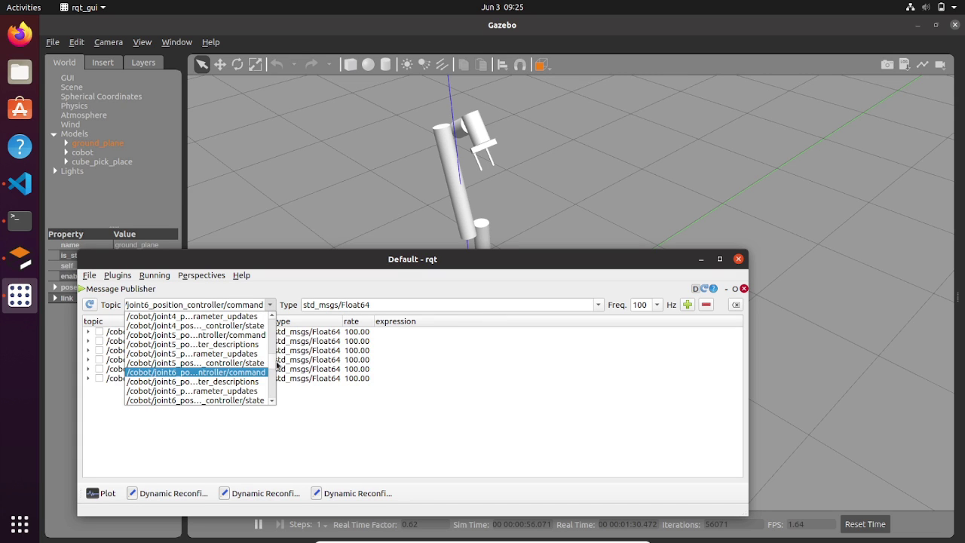
{"action": "left_click_drag", "start_coordinate": [273, 364], "coordinate": [265, 320]}
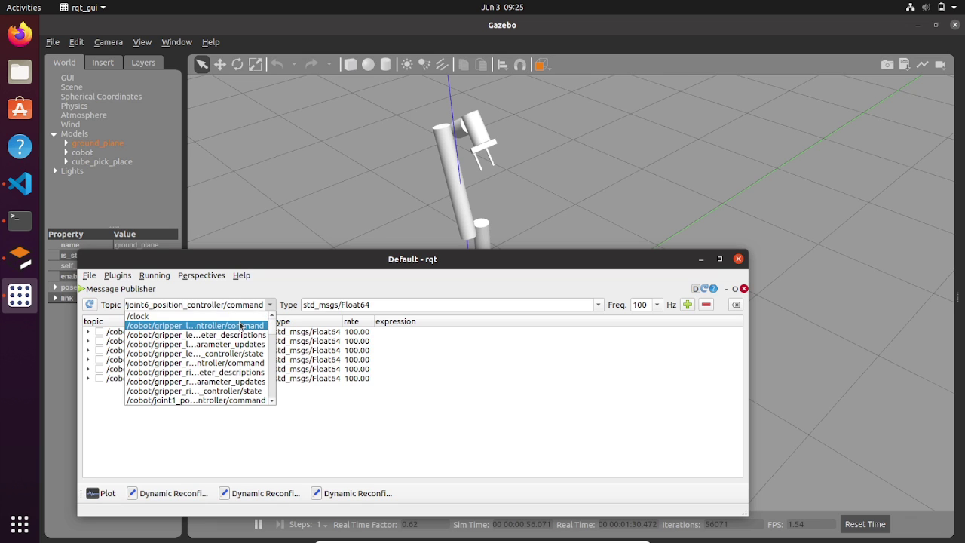
{"action": "left_click", "coordinate": [241, 325]}
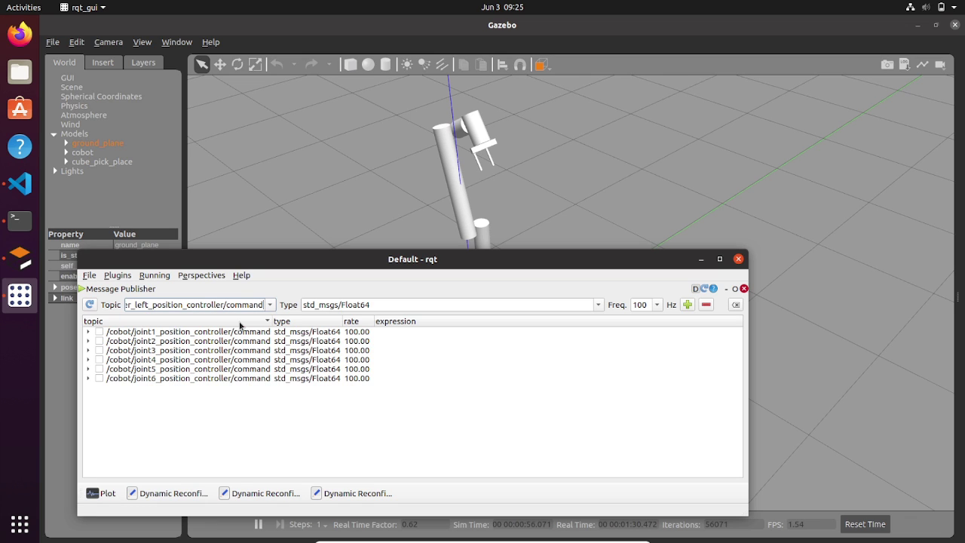
{"action": "left_click", "coordinate": [687, 304]}
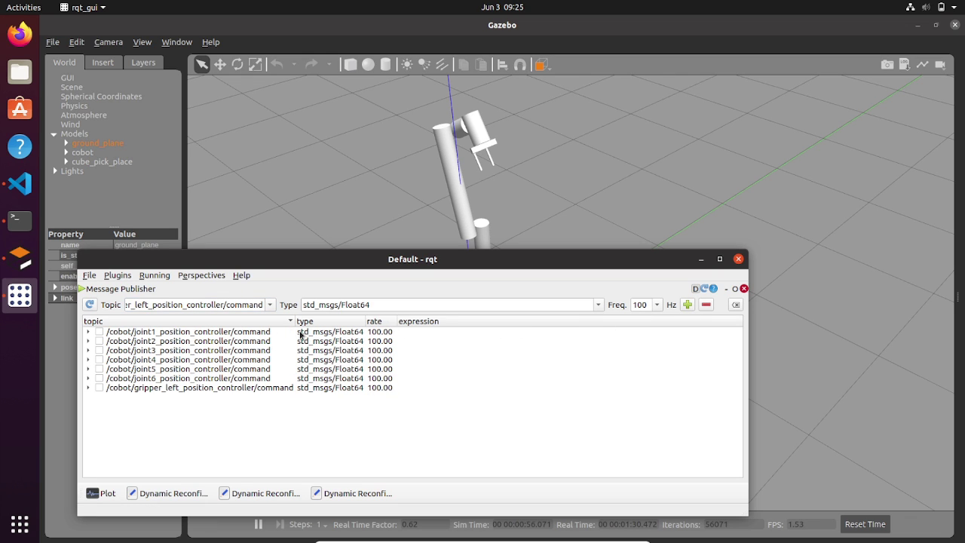
{"action": "left_click", "coordinate": [270, 304]}
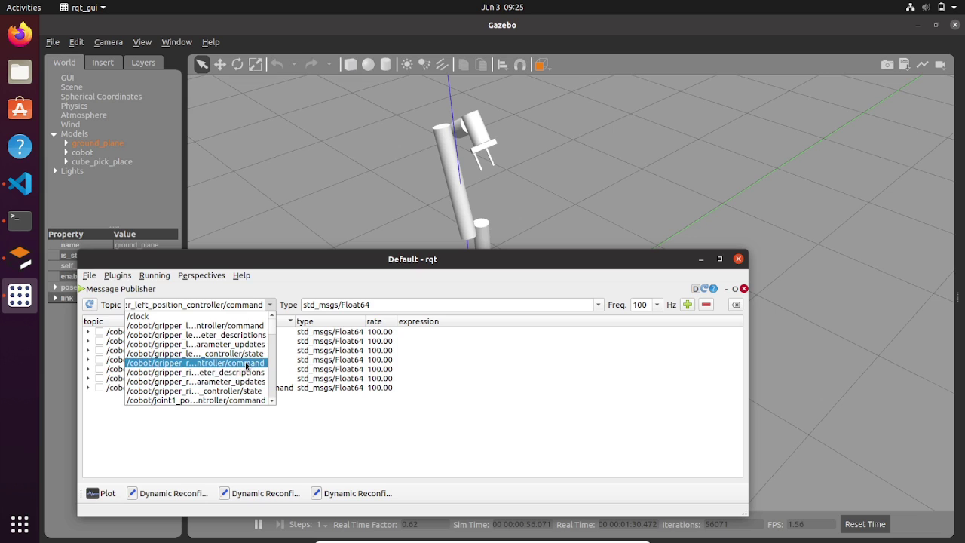
{"action": "left_click", "coordinate": [247, 363]}
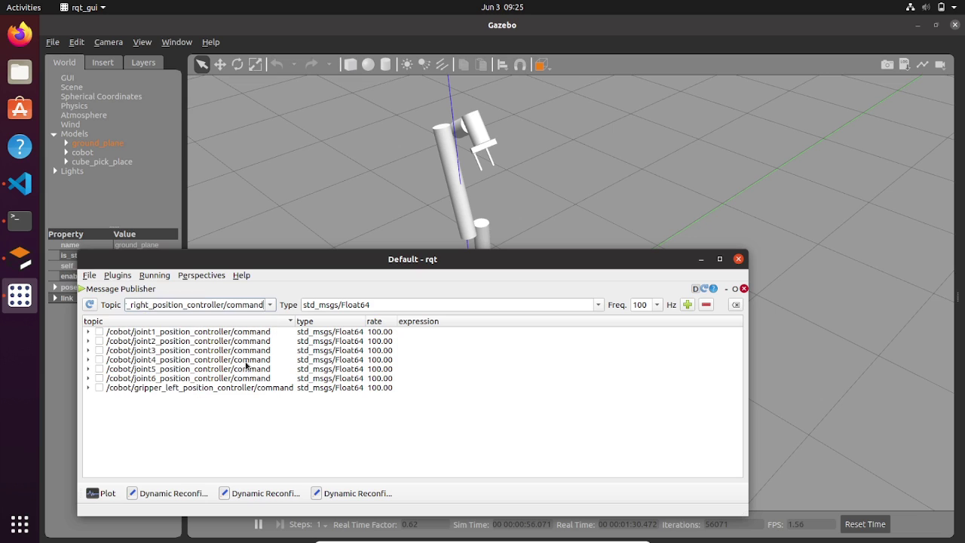
{"action": "left_click", "coordinate": [688, 305]}
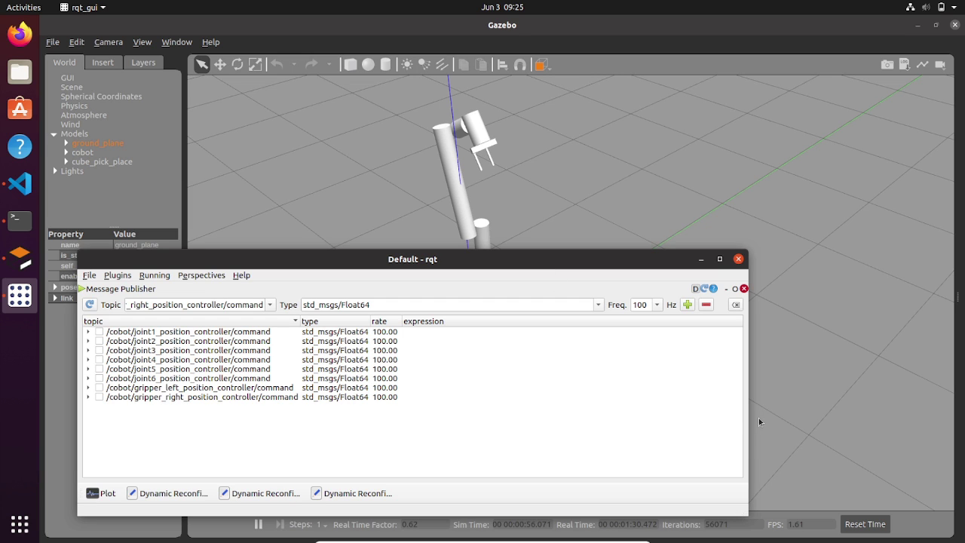
Narrow the rqt window to uncover the robot arm and cube, and expand all six joint and both gripper topics to show their data fields
{"action": "left_click_drag", "start_coordinate": [746, 420], "coordinate": [436, 417]}
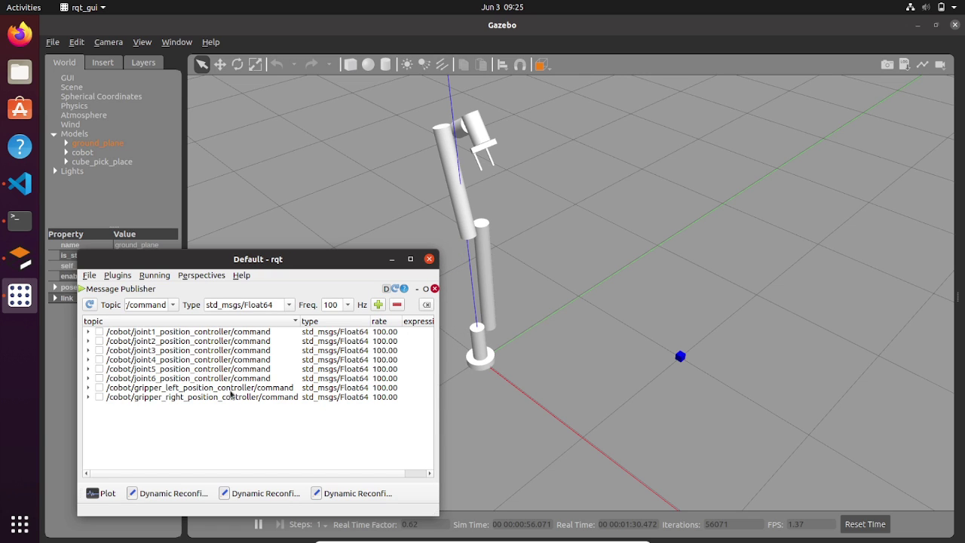
{"action": "left_click", "coordinate": [88, 332]}
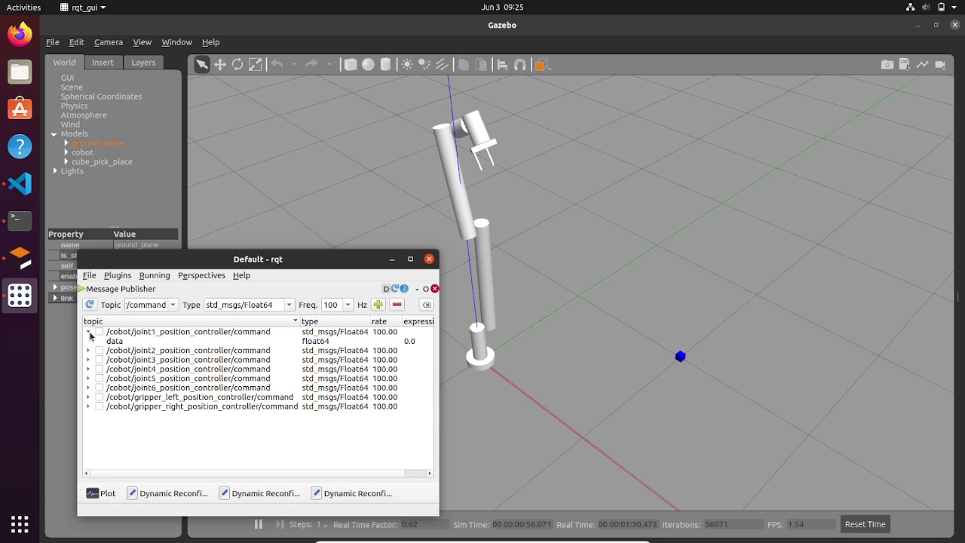
{"action": "left_click", "coordinate": [89, 351]}
{"action": "left_click", "coordinate": [89, 369]}
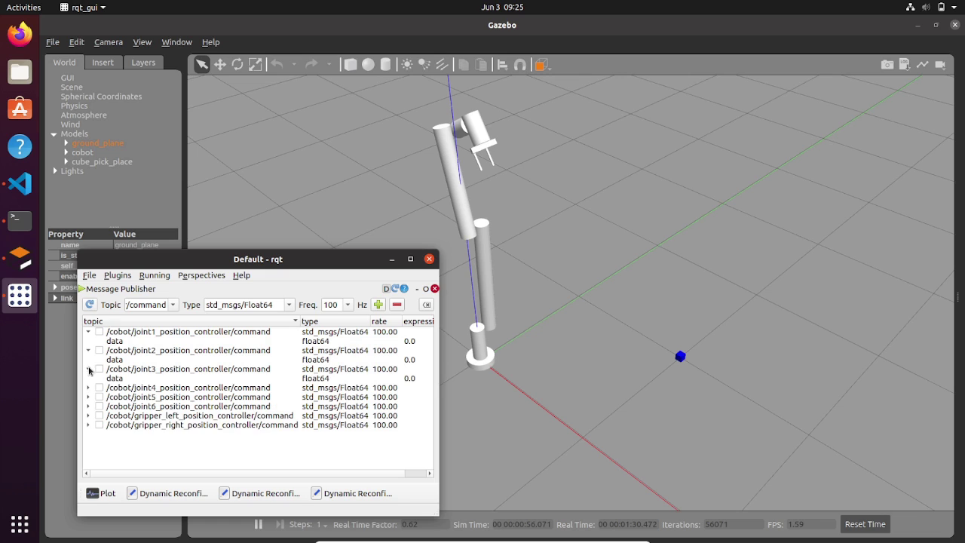
{"action": "left_click", "coordinate": [88, 387]}
{"action": "left_click", "coordinate": [89, 406]}
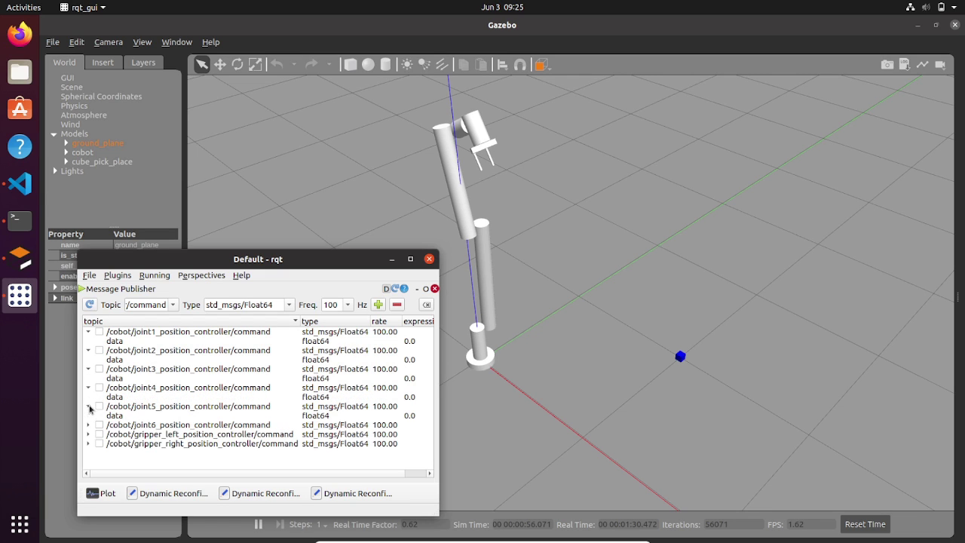
{"action": "left_click", "coordinate": [89, 425]}
{"action": "left_click", "coordinate": [88, 443]}
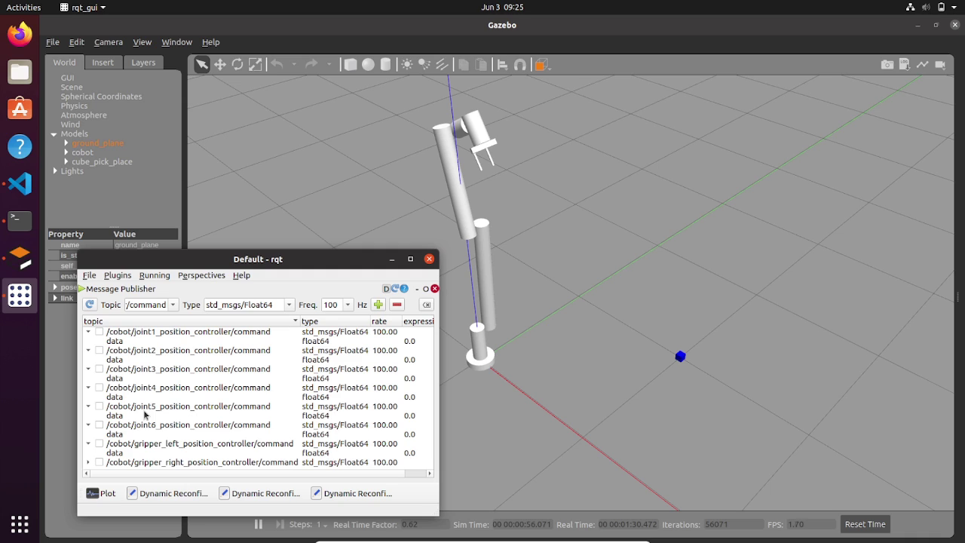
{"action": "left_click", "coordinate": [89, 462]}
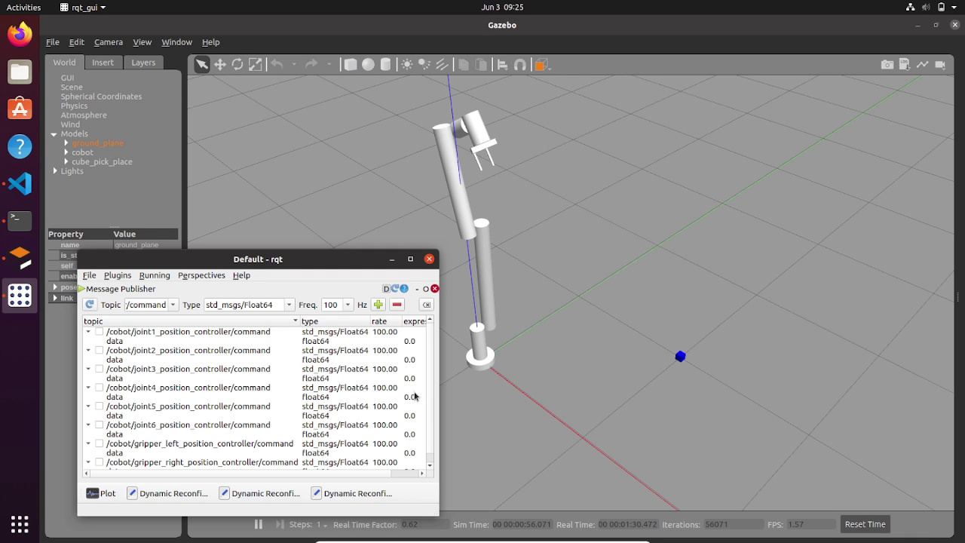
Set the joint1 command's data value to 0.5 and start publishing that topic
{"action": "left_click", "coordinate": [411, 341]}
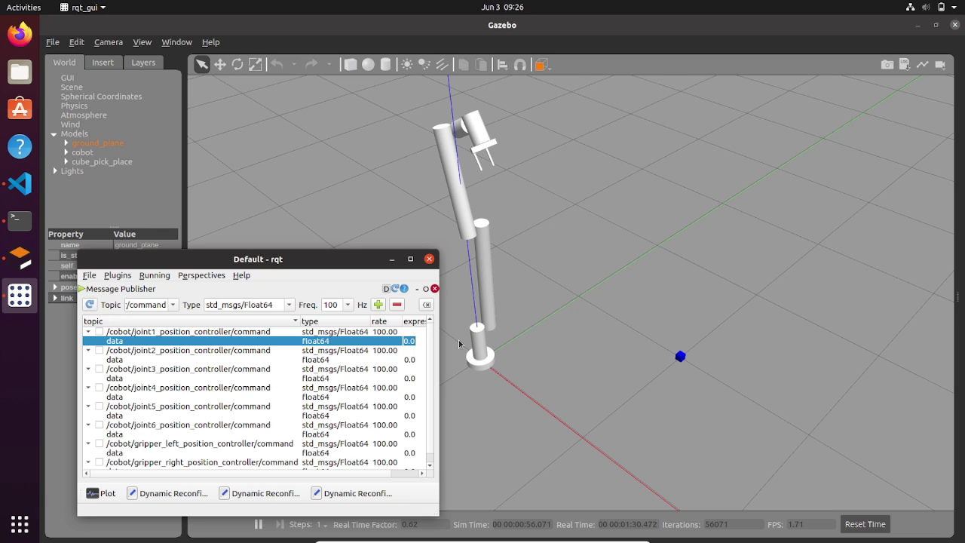
{"action": "type", "text": "0.5"}
{"action": "key", "text": "Return"}
{"action": "left_click", "coordinate": [99, 331]}
Set the joint2 command's data to 1.22 and the joint3 command's data to 1, with both topics publishing
{"action": "double_click", "coordinate": [410, 359]}
{"action": "type", "text": "1.22"}
{"action": "key", "text": "Return"}
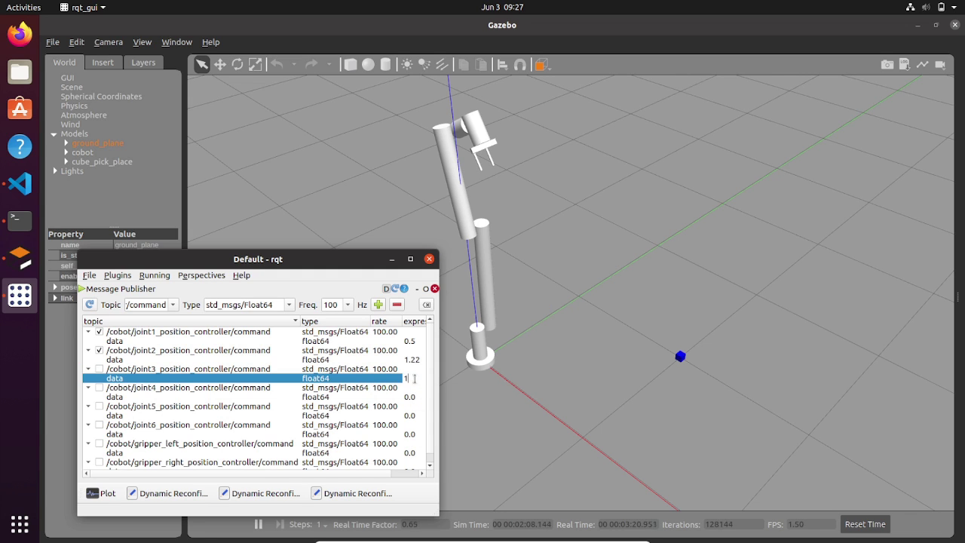
{"action": "left_click", "coordinate": [99, 369]}
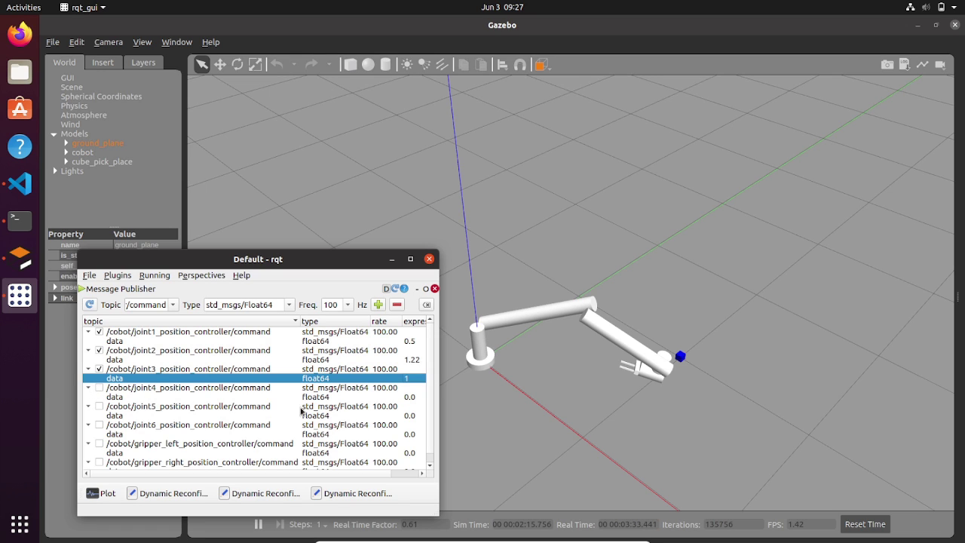
Set the joint4 command's data value to 0.5 and start publishing that topic
{"action": "left_click", "coordinate": [409, 399]}
{"action": "double_click", "coordinate": [408, 400]}
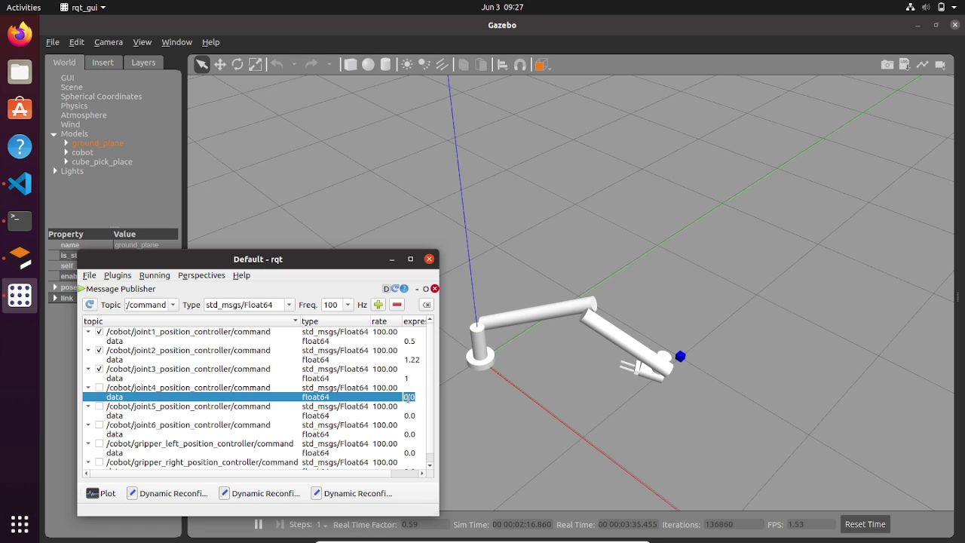
{"action": "type", "text": "0.5"}
{"action": "key", "text": "Return"}
Set the joint5 command's data value to -1 and start publishing that topic, checking the gripper's alignment with the cube
{"action": "double_click", "coordinate": [409, 415]}
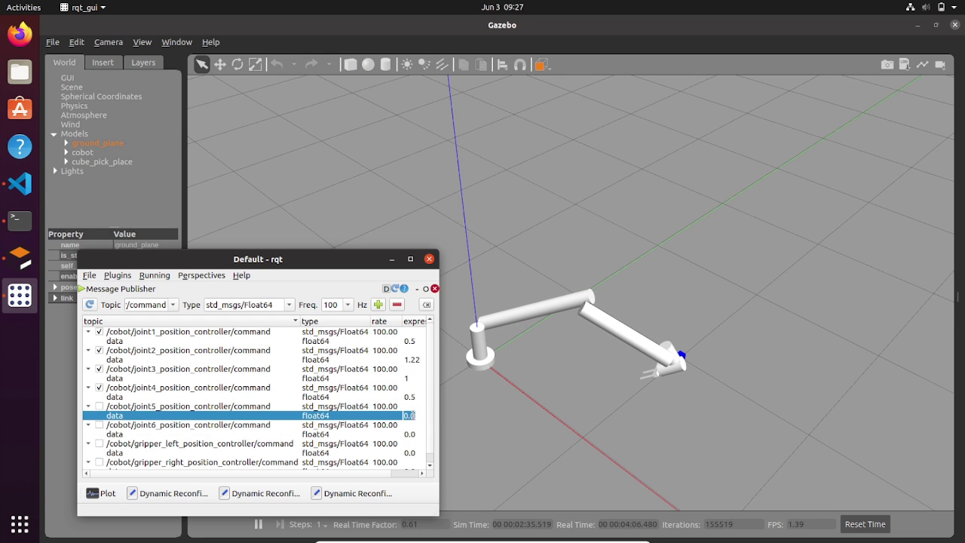
{"action": "type", "text": "-1"}
{"action": "key", "text": "Return"}
{"action": "left_click", "coordinate": [99, 406]}
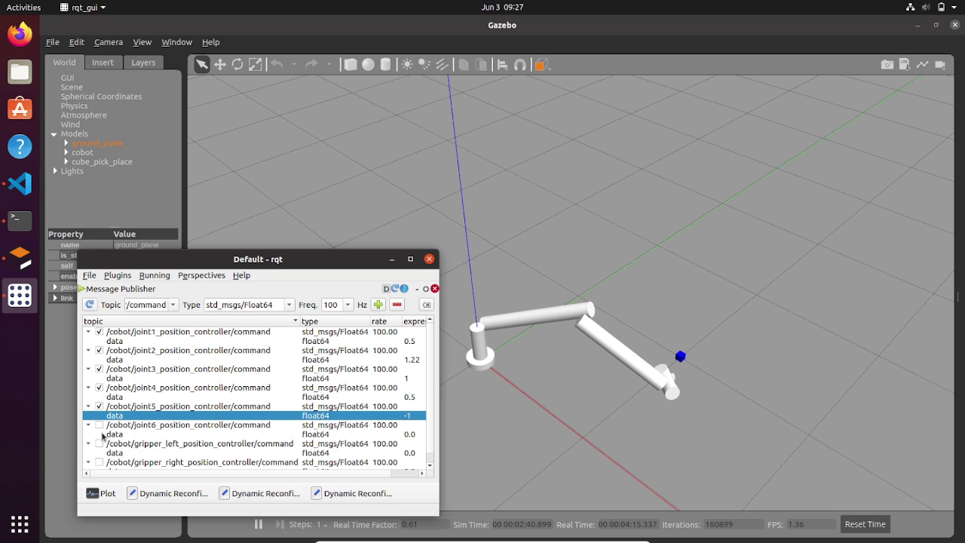
{"action": "left_click", "coordinate": [698, 383]}
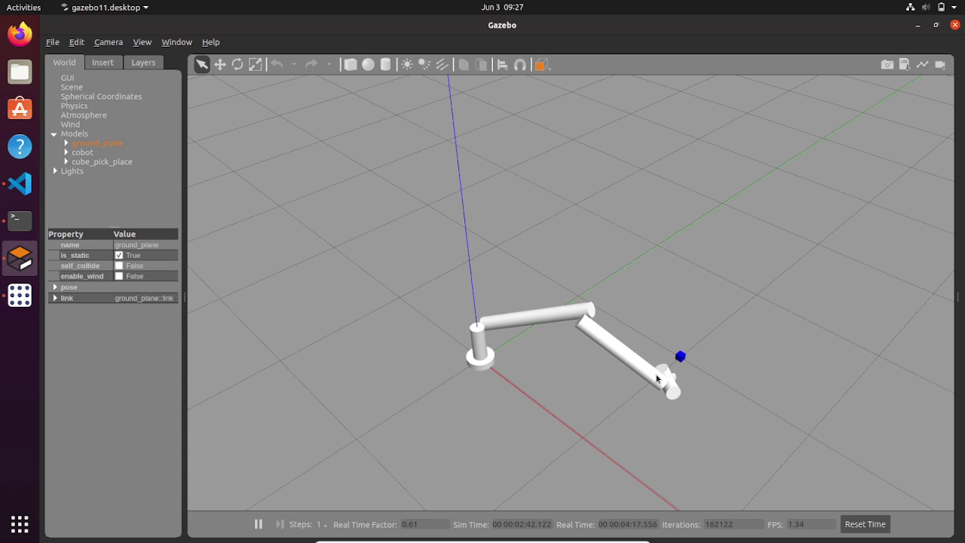
{"action": "middle_click_drag", "start_coordinate": [633, 373], "coordinate": [412, 318]}
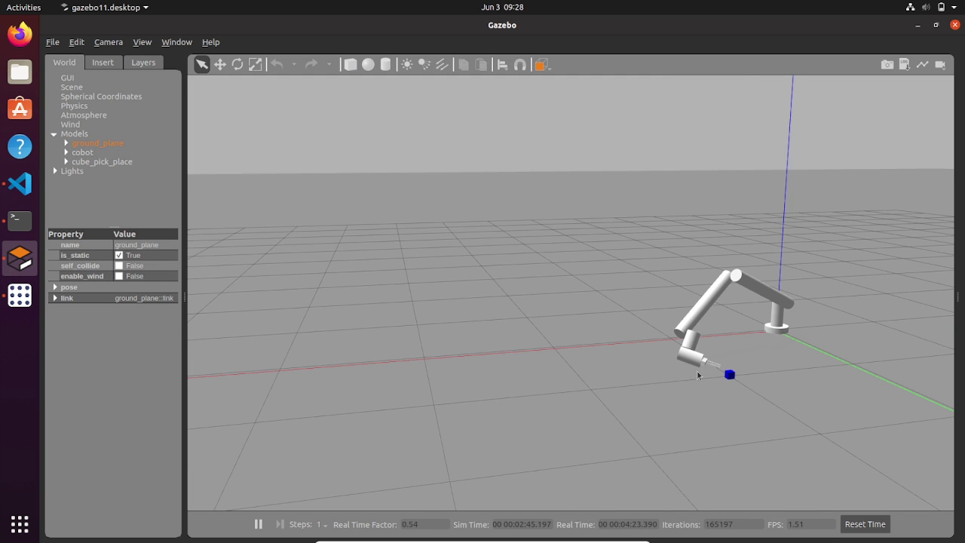
{"action": "middle_click_drag", "start_coordinate": [710, 375], "coordinate": [700, 398]}
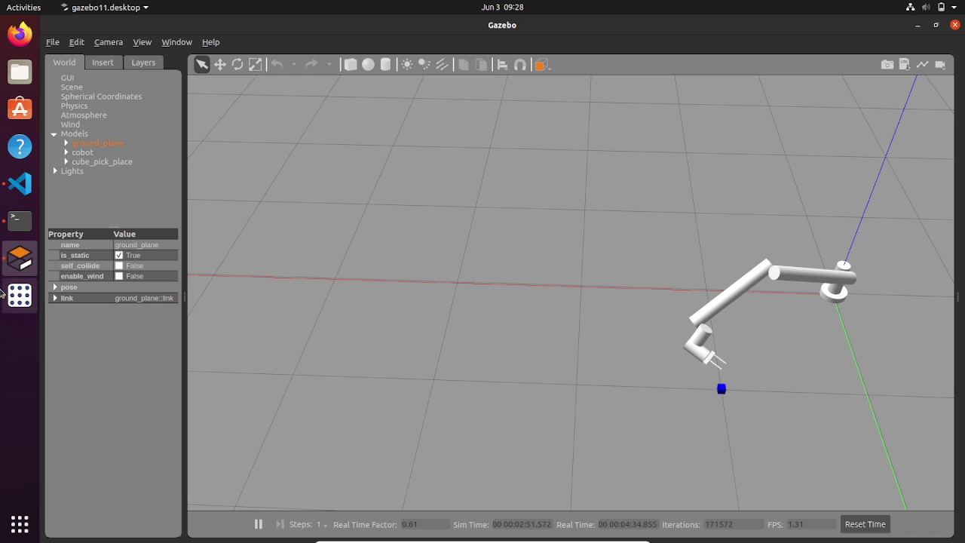
Switch to the terminal, stop the running Gazebo launch, and reposition the terminal window
{"action": "left_click", "coordinate": [12, 230]}
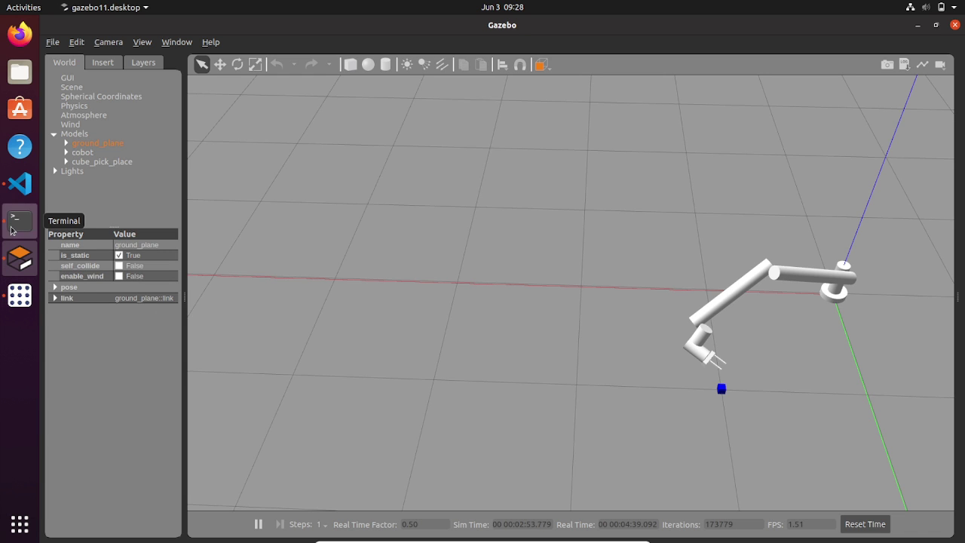
{"action": "key", "text": "ctrl+c"}
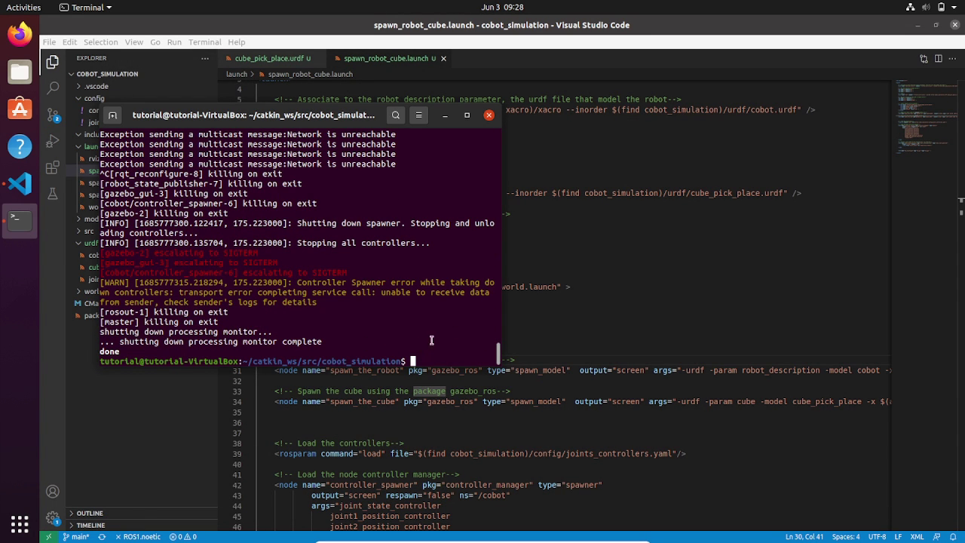
{"action": "left_click_drag", "start_coordinate": [356, 122], "coordinate": [518, 130]}
Launch rviz.launch from the cobot_simulation package with roslaunch, reusing the previous launch command
{"action": "key", "text": "Up"}
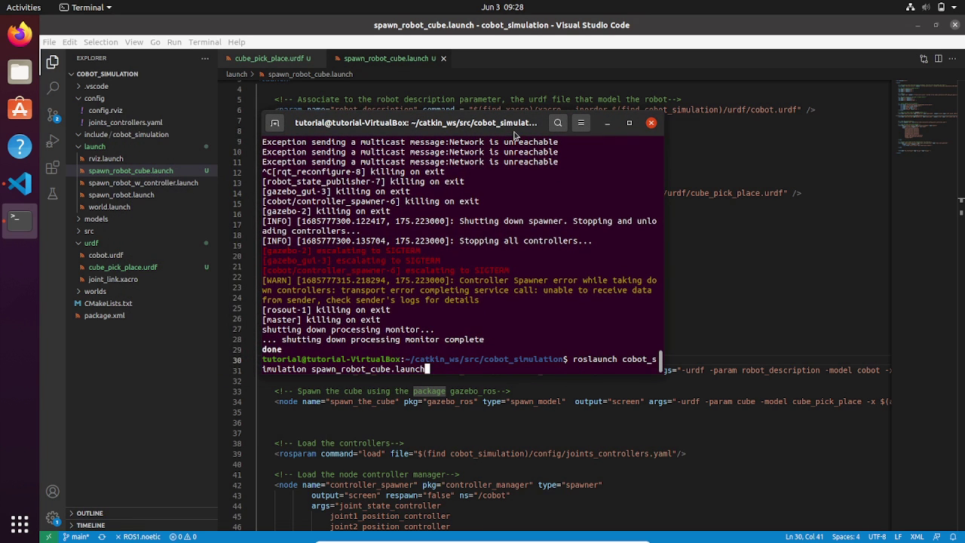
{"action": "key", "text": "BackSpace"}
{"action": "key", "text": "BackSpace"}
{"action": "key", "text": "BackSpace"}
{"action": "key", "text": "BackSpace"}
{"action": "key", "text": "BackSpace"}
{"action": "key", "text": "BackSpace"}
{"action": "key", "text": "BackSpace"}
{"action": "key", "text": "BackSpace"}
{"action": "key", "text": "BackSpace"}
{"action": "key", "text": "BackSpace"}
{"action": "key", "text": "BackSpace"}
{"action": "key", "text": "BackSpace"}
{"action": "key", "text": "BackSpace"}
{"action": "key", "text": "BackSpace"}
{"action": "key", "text": "BackSpace"}
{"action": "key", "text": "BackSpace"}
{"action": "key", "text": "BackSpace"}
{"action": "key", "text": "BackSpace"}
{"action": "key", "text": "BackSpace"}
{"action": "key", "text": "BackSpace"}
{"action": "key", "text": "BackSpace"}
{"action": "key", "text": "BackSpace"}
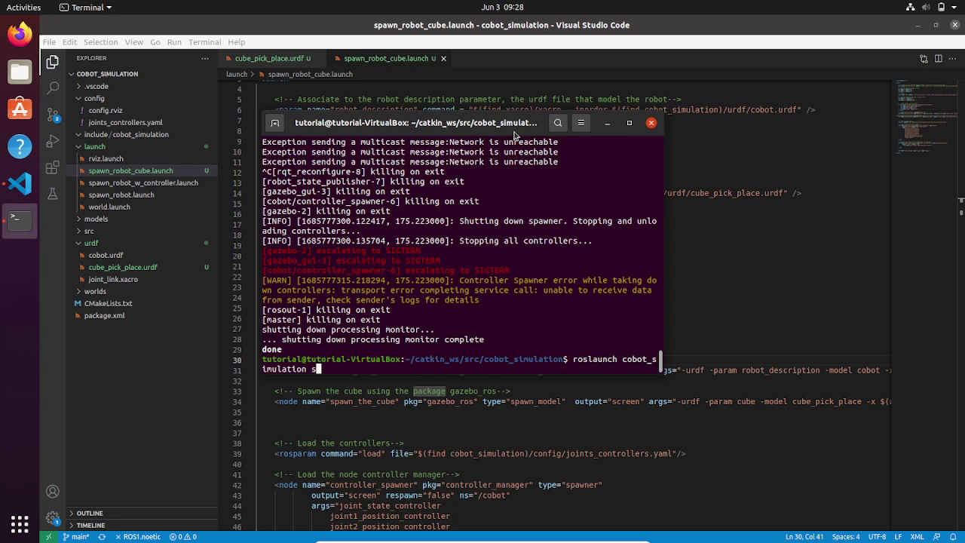
{"action": "key", "text": "BackSpace"}
{"action": "type", "text": "rviz.launch"}
{"action": "key", "text": "Return"}
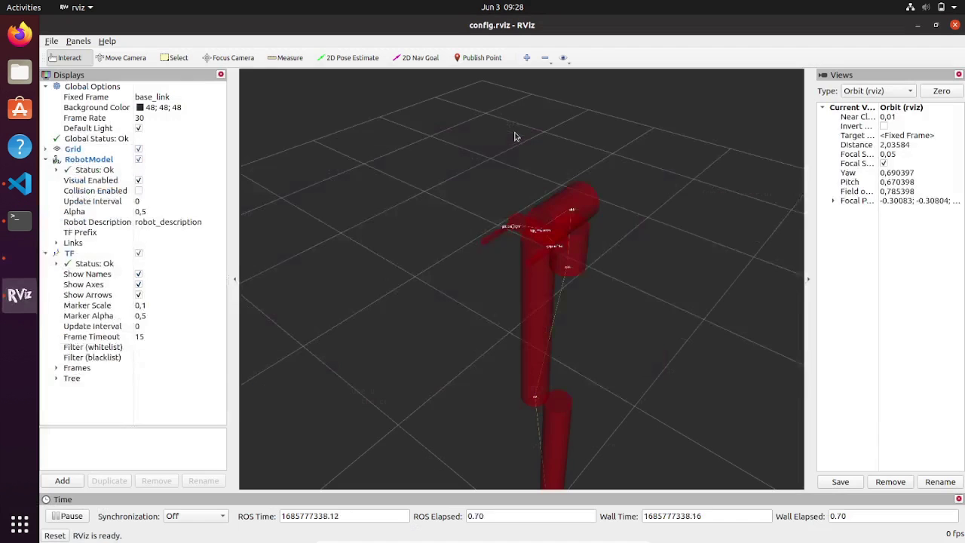
Open the joint state publisher window and set base_link__link1 to about 0.47 and link1__link2 to about 1.22
{"action": "left_click_drag", "start_coordinate": [455, 336], "coordinate": [659, 363]}
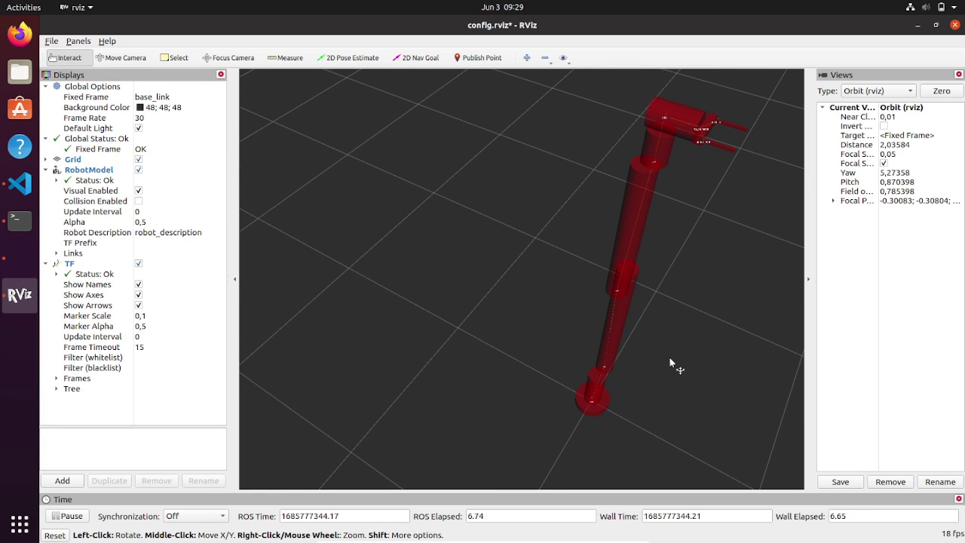
{"action": "scroll", "coordinate": [669, 360], "scroll_direction": "down", "scroll_amount": 7}
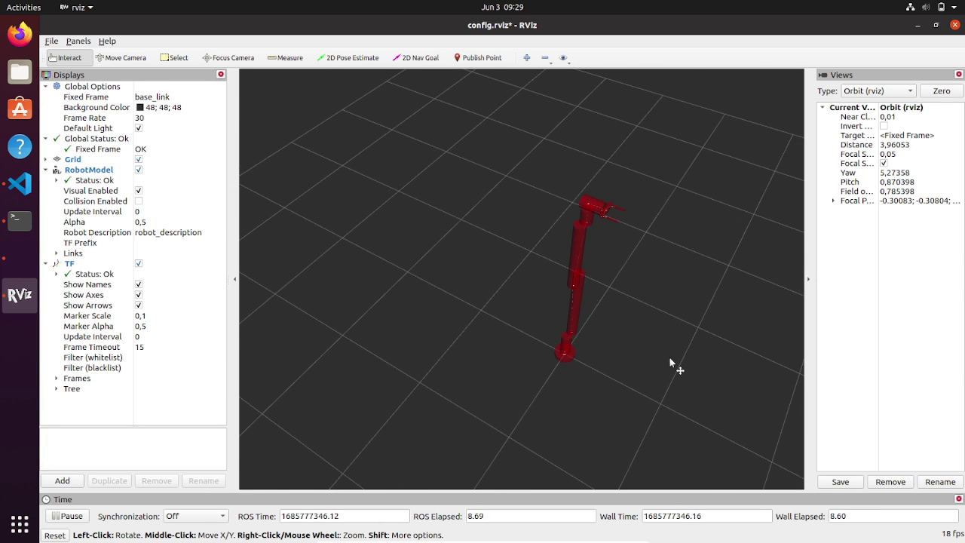
{"action": "middle_click_drag", "start_coordinate": [670, 358], "coordinate": [602, 363]}
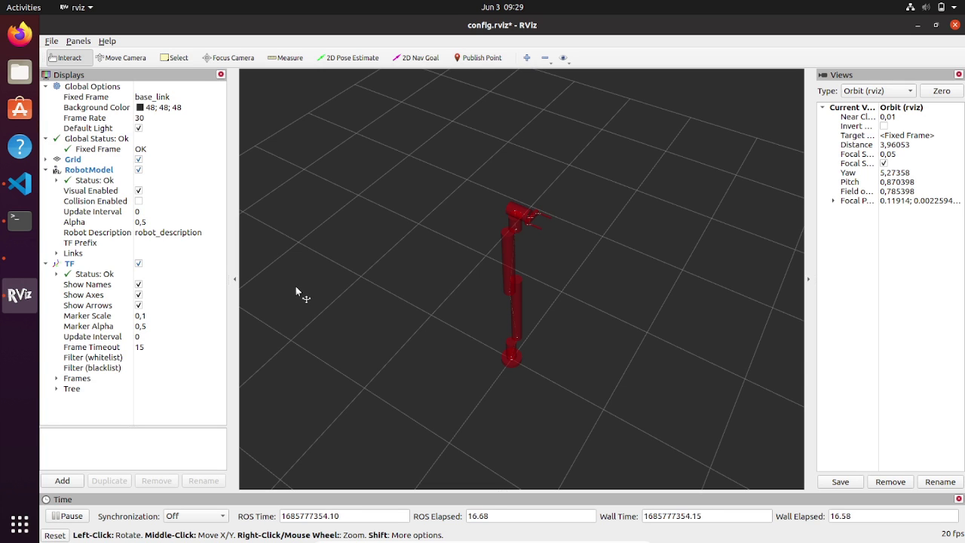
{"action": "left_click", "coordinate": [20, 259]}
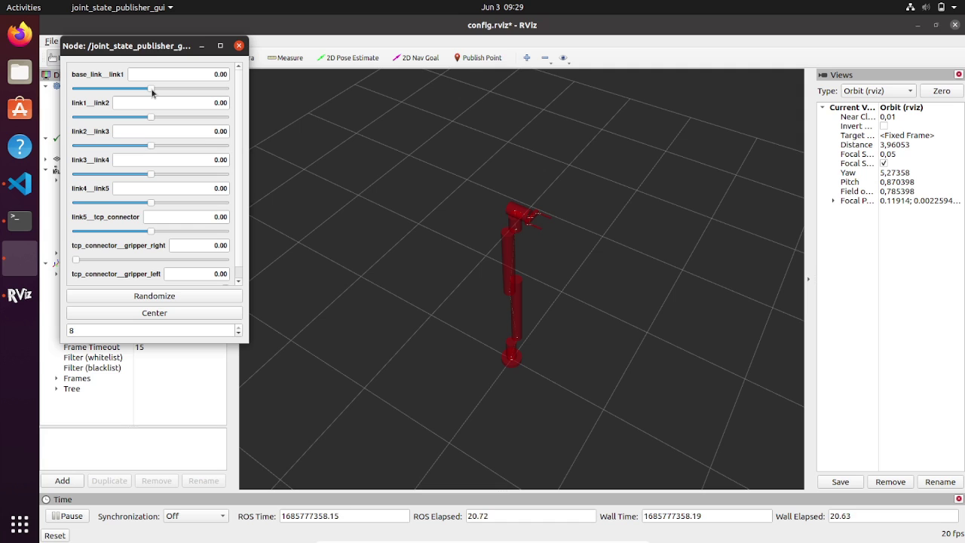
{"action": "left_click_drag", "start_coordinate": [151, 91], "coordinate": [161, 93]}
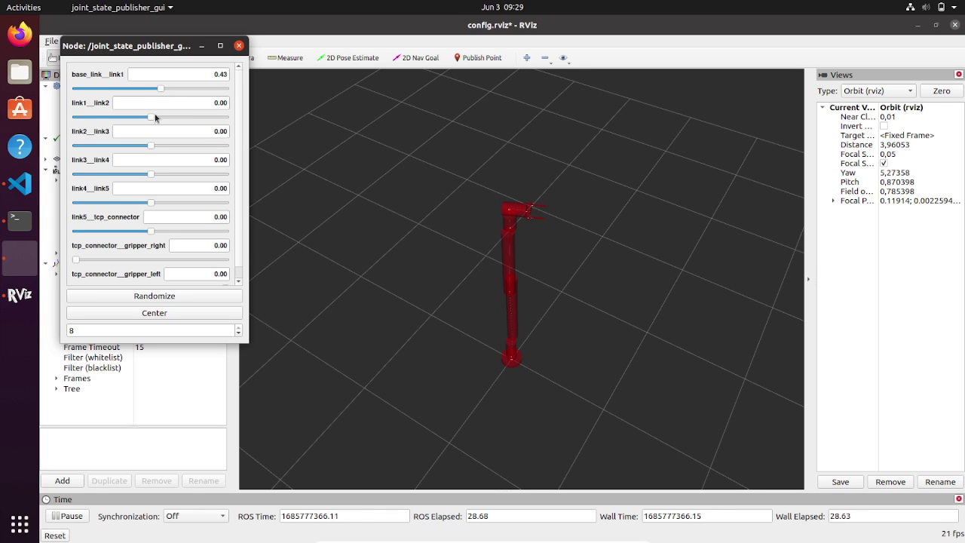
{"action": "left_click_drag", "start_coordinate": [163, 94], "coordinate": [162, 92]}
{"action": "left_click_drag", "start_coordinate": [153, 119], "coordinate": [189, 118]}
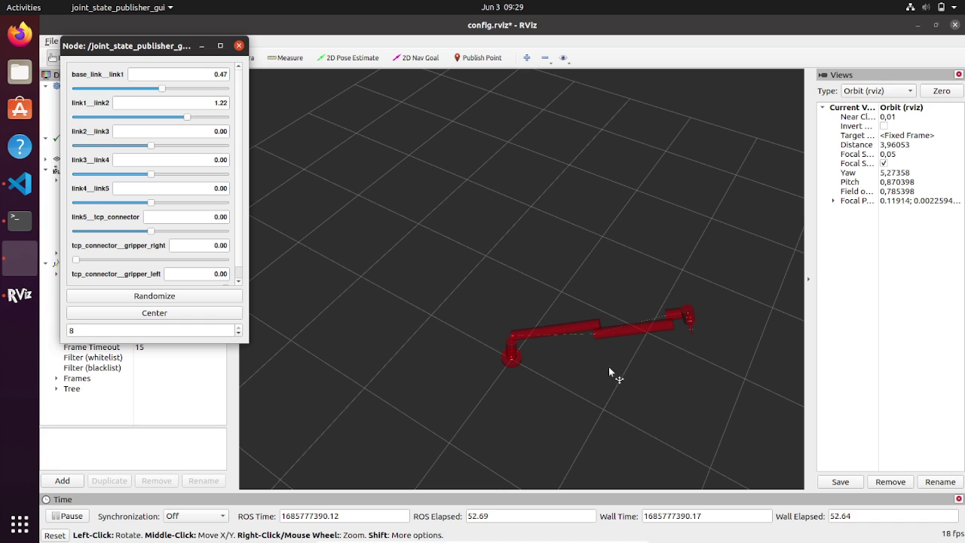
Set the link2__link3 joint to about 0.89 to bend the arm's forearm downward
{"action": "left_click_drag", "start_coordinate": [609, 369], "coordinate": [492, 350]}
{"action": "middle_click_drag", "start_coordinate": [492, 350], "coordinate": [415, 224]}
{"action": "left_click_drag", "start_coordinate": [580, 349], "coordinate": [434, 281]}
{"action": "left_click", "coordinate": [20, 257]}
{"action": "left_click_drag", "start_coordinate": [151, 145], "coordinate": [172, 147]}
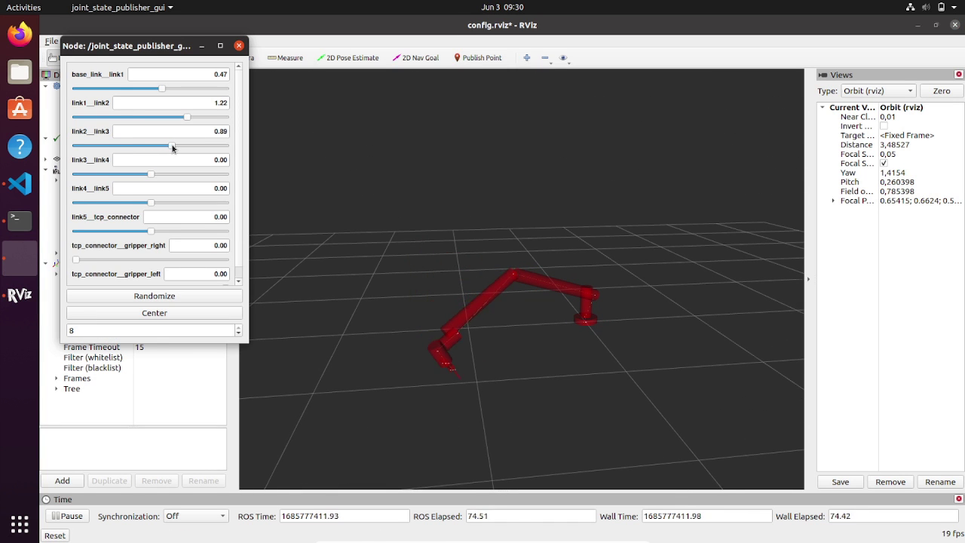
Set the link3__link4 joint to about 0.52 and the link4__link5 joint to about -1.46
{"action": "left_click_drag", "start_coordinate": [452, 248], "coordinate": [449, 352]}
{"action": "left_click", "coordinate": [19, 258]}
{"action": "left_click_drag", "start_coordinate": [150, 174], "coordinate": [116, 202]}
Set the link5__tcp_connector joint to about 0.52 so the gripper is level with the ground
{"action": "left_click_drag", "start_coordinate": [377, 281], "coordinate": [380, 355]}
{"action": "left_click", "coordinate": [19, 258]}
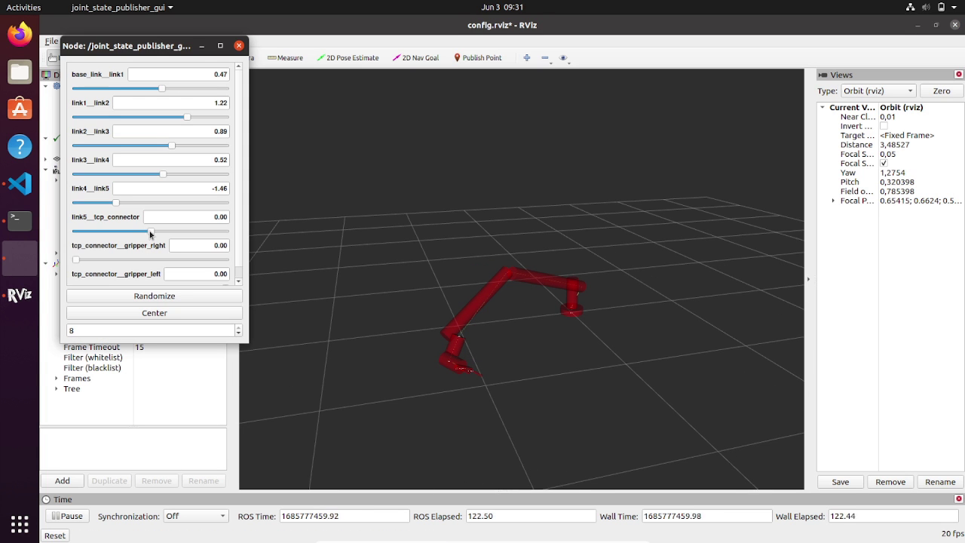
{"action": "left_click_drag", "start_coordinate": [150, 234], "coordinate": [163, 231]}
{"action": "left_click_drag", "start_coordinate": [496, 368], "coordinate": [487, 334]}
{"action": "scroll", "coordinate": [466, 350], "scroll_direction": "up", "scroll_amount": 8}
{"action": "left_click", "coordinate": [20, 257]}
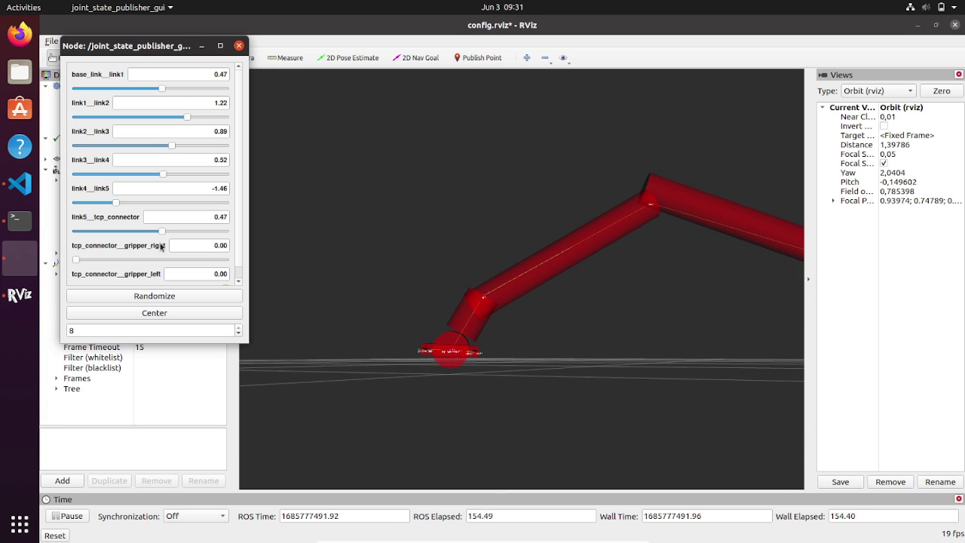
{"action": "left_click_drag", "start_coordinate": [161, 230], "coordinate": [162, 231]}
Close the gripper by setting tcp_connector__gripper_right to 0.06 and tcp_connector__gripper_left to -0.06, and inspect the fingers
{"action": "left_click_drag", "start_coordinate": [76, 260], "coordinate": [254, 270]}
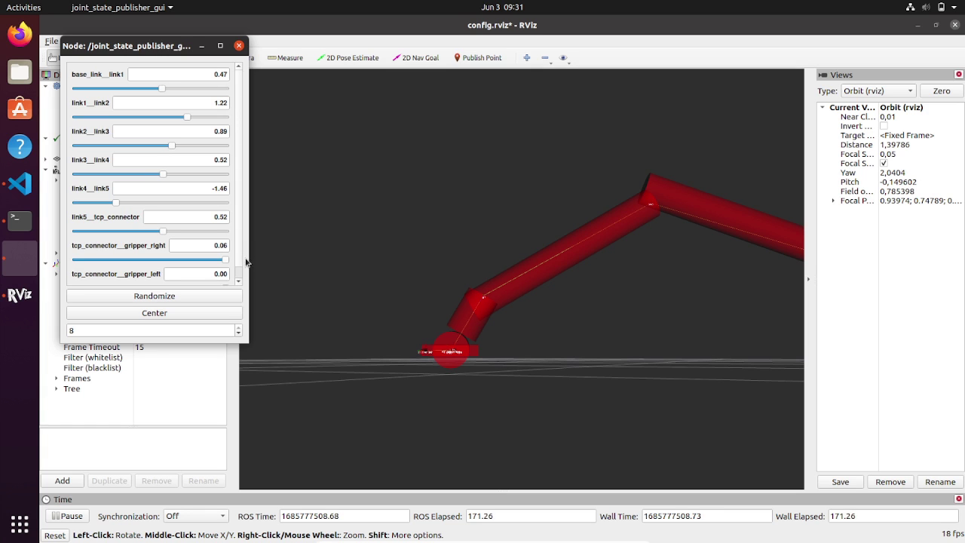
{"action": "left_click", "coordinate": [239, 281]}
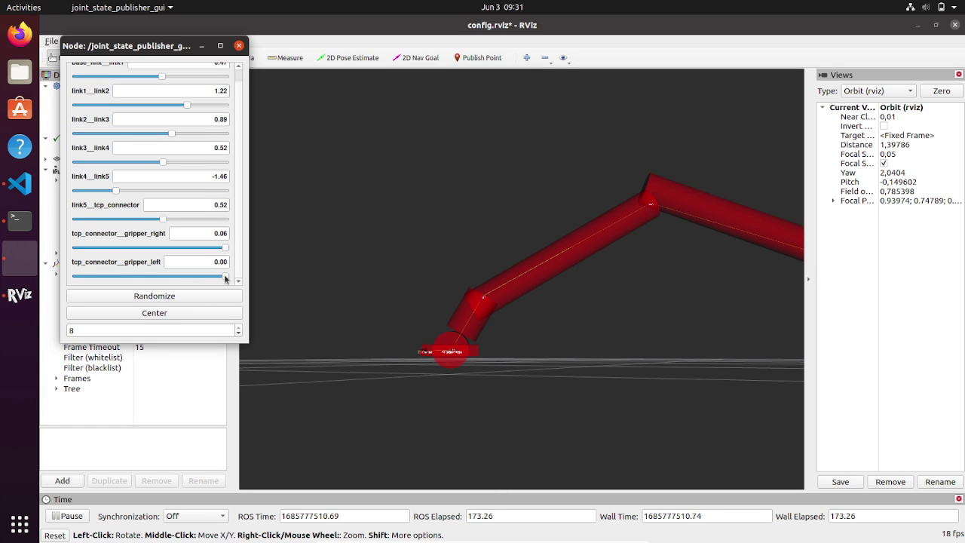
{"action": "left_click_drag", "start_coordinate": [224, 277], "coordinate": [59, 286]}
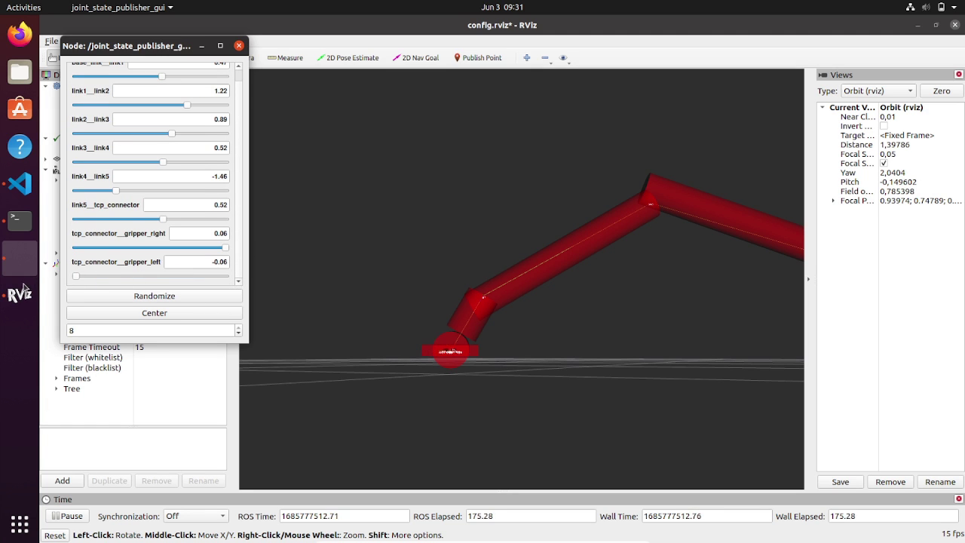
{"action": "left_click", "coordinate": [481, 337]}
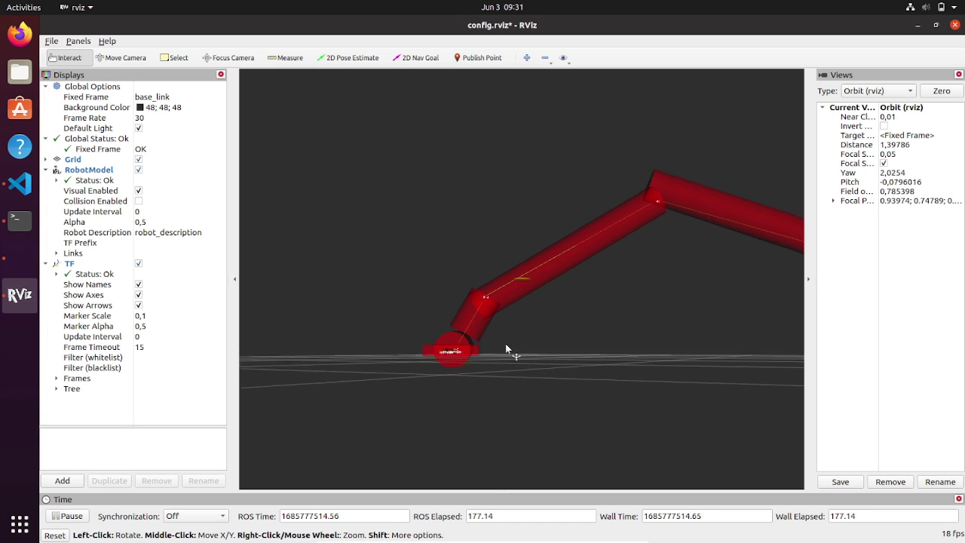
{"action": "left_click_drag", "start_coordinate": [505, 343], "coordinate": [583, 381]}
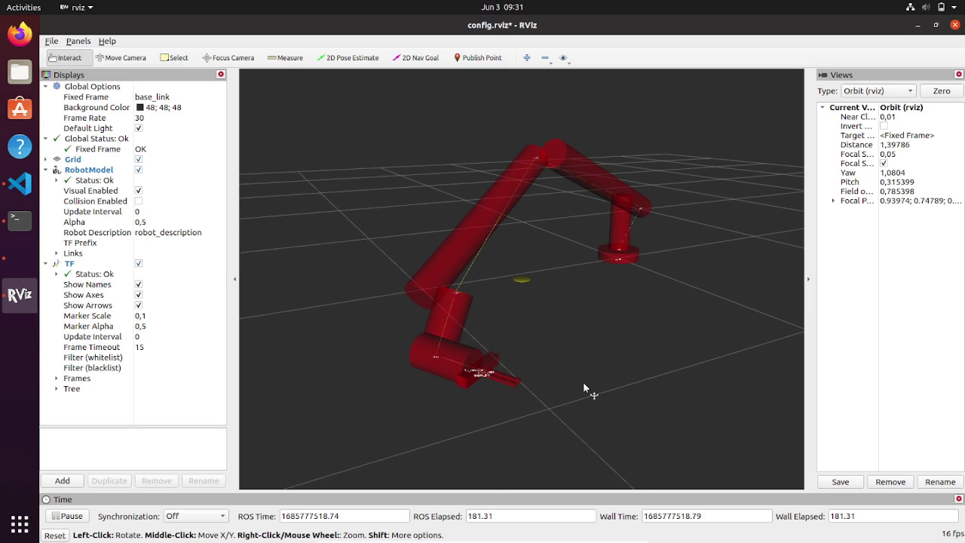
Reopen the gripper by returning both finger joints to 0.00, and set base_link__link1 to about 0.56
{"action": "left_click", "coordinate": [20, 258]}
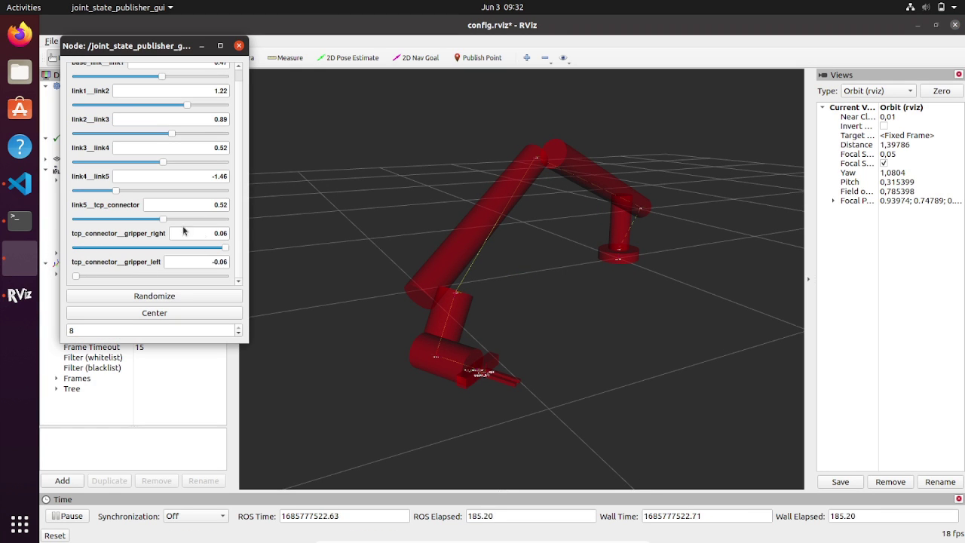
{"action": "left_click_drag", "start_coordinate": [225, 251], "coordinate": [254, 280]}
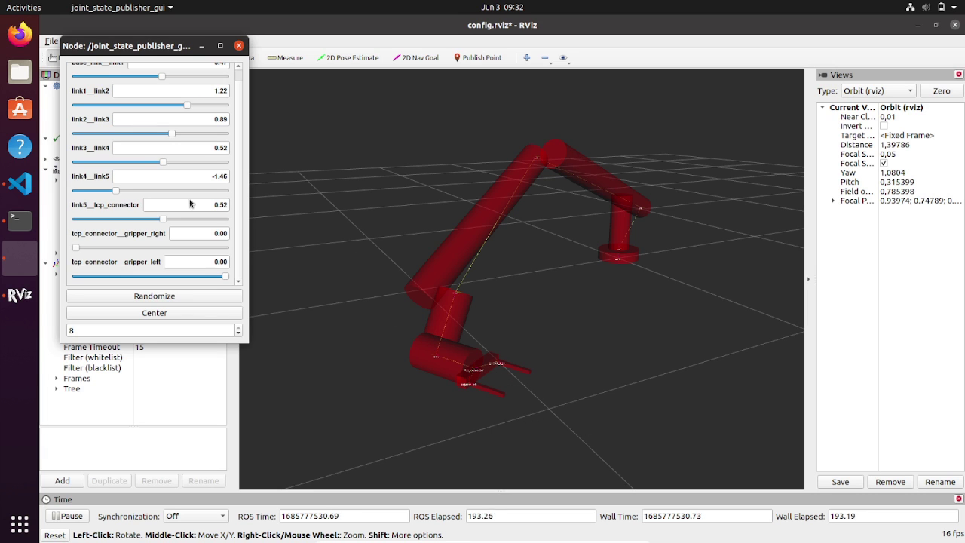
{"action": "left_click_drag", "start_coordinate": [241, 209], "coordinate": [238, 186]}
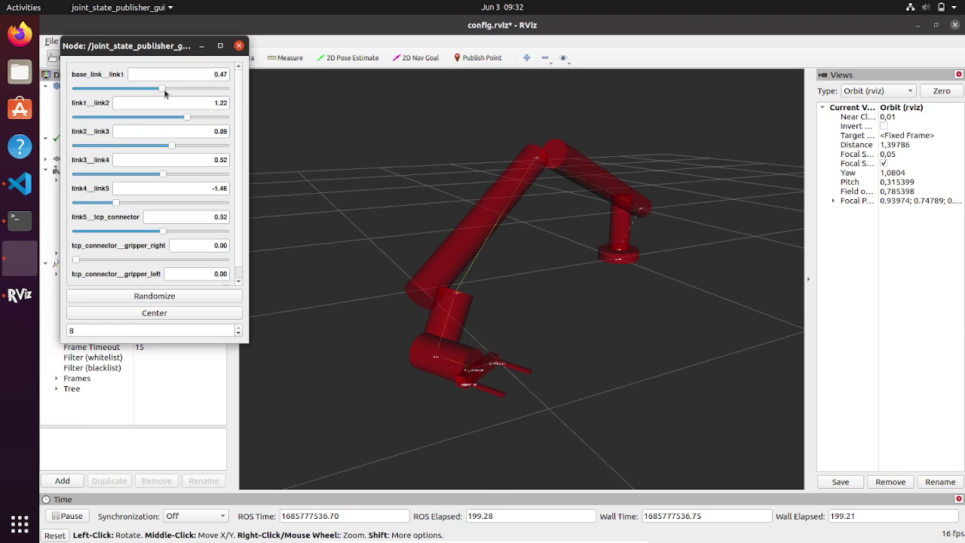
{"action": "left_click_drag", "start_coordinate": [164, 91], "coordinate": [166, 92]}
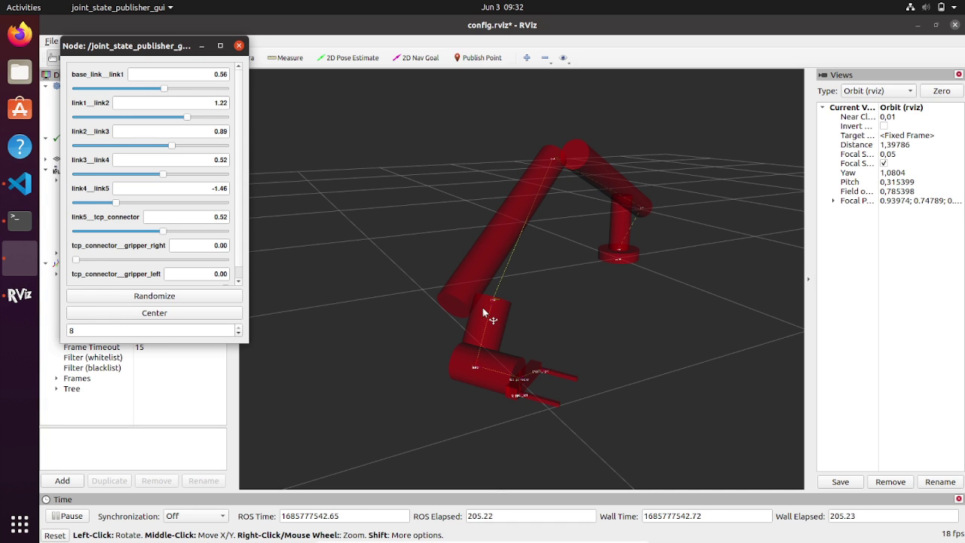
Close the gripper again at the adjusted base angle, with the right finger joint at 0.06 and the left at -0.06
{"action": "left_click_drag", "start_coordinate": [484, 311], "coordinate": [391, 296]}
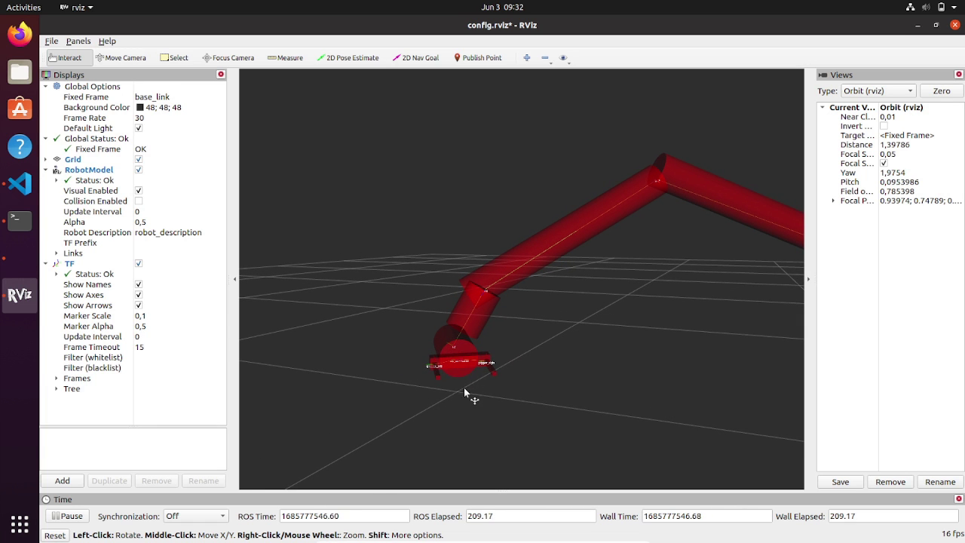
{"action": "left_click", "coordinate": [27, 267]}
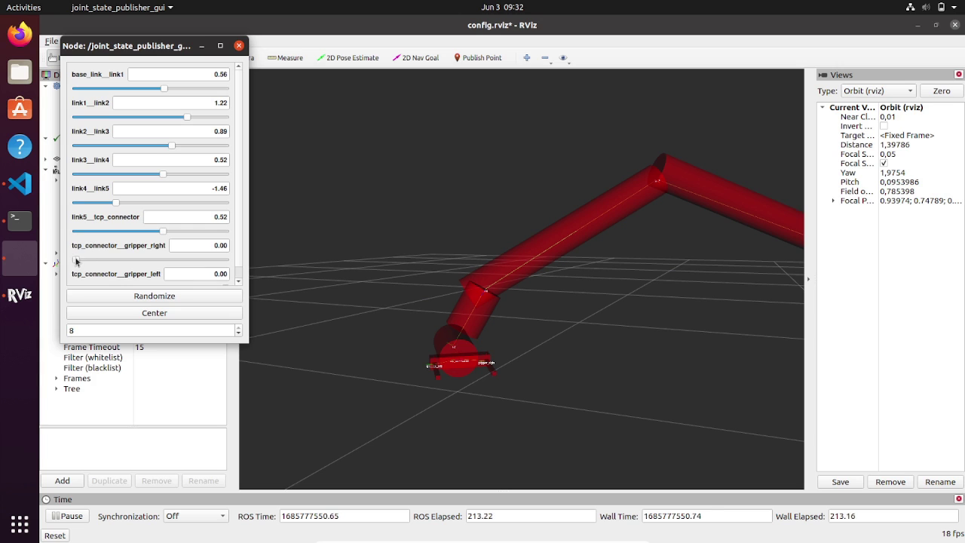
{"action": "left_click_drag", "start_coordinate": [76, 261], "coordinate": [252, 263]}
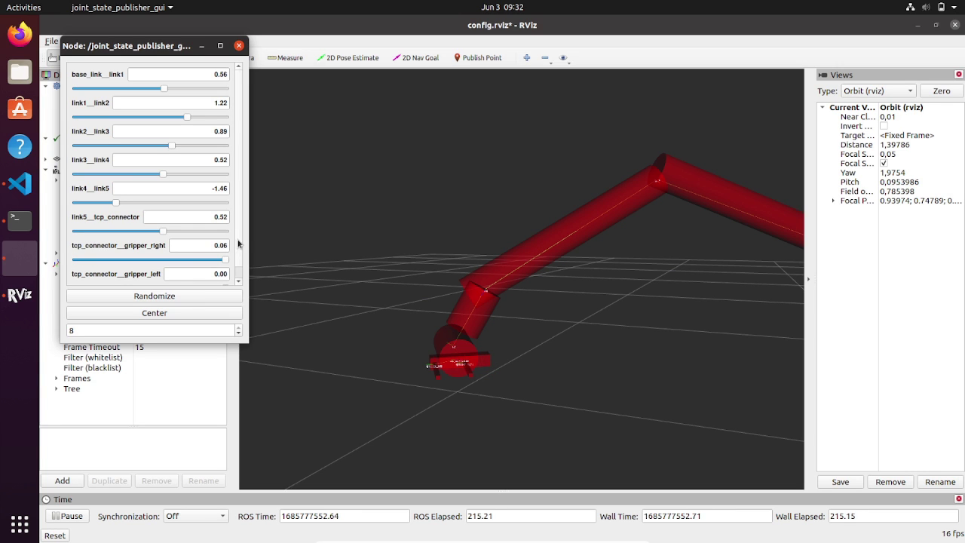
{"action": "scroll", "coordinate": [241, 256], "scroll_direction": "down", "scroll_amount": 1}
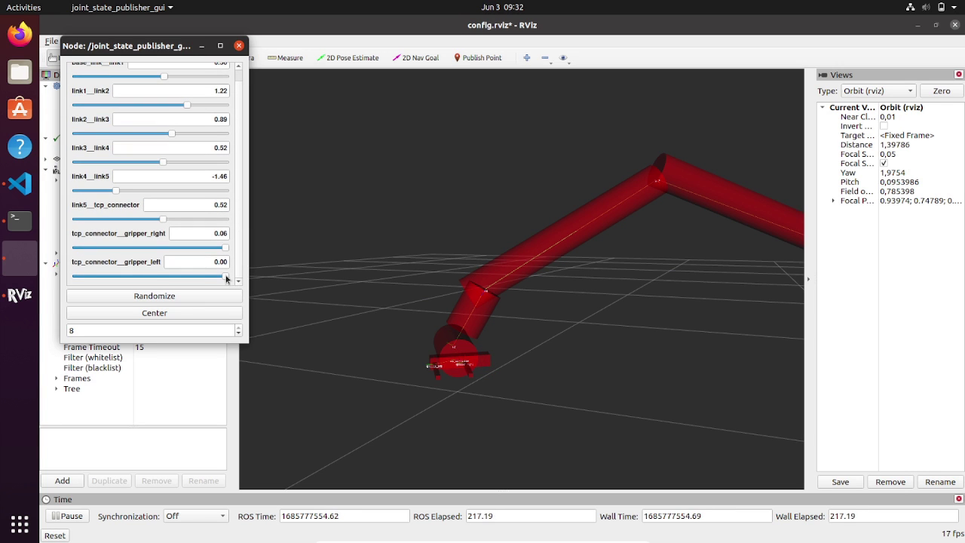
{"action": "left_click_drag", "start_coordinate": [226, 279], "coordinate": [36, 287]}
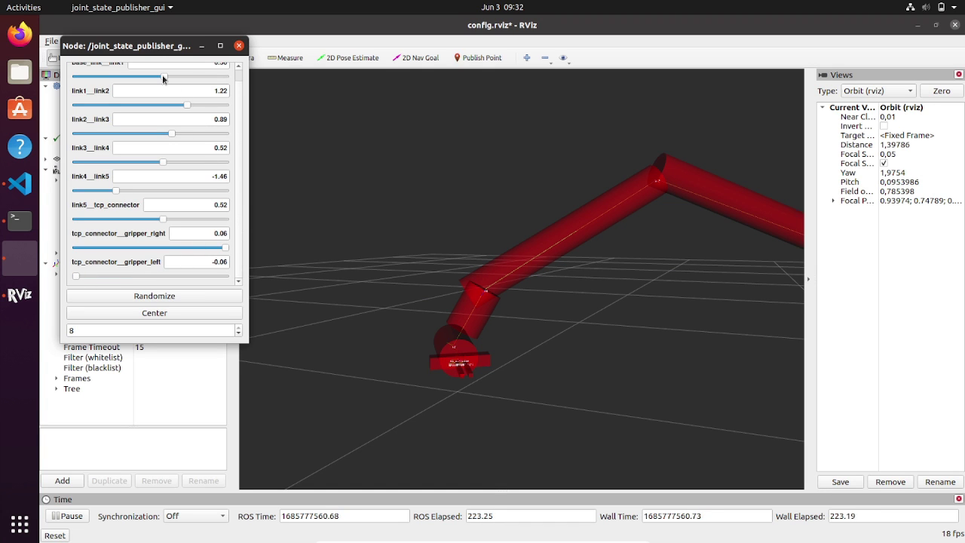
Swing the closed arm across to base_link__link1 at about -0.9, raising link1__link2 to about 0.74 on the way and lowering it to 1.31
{"action": "left_click_drag", "start_coordinate": [162, 77], "coordinate": [139, 77]}
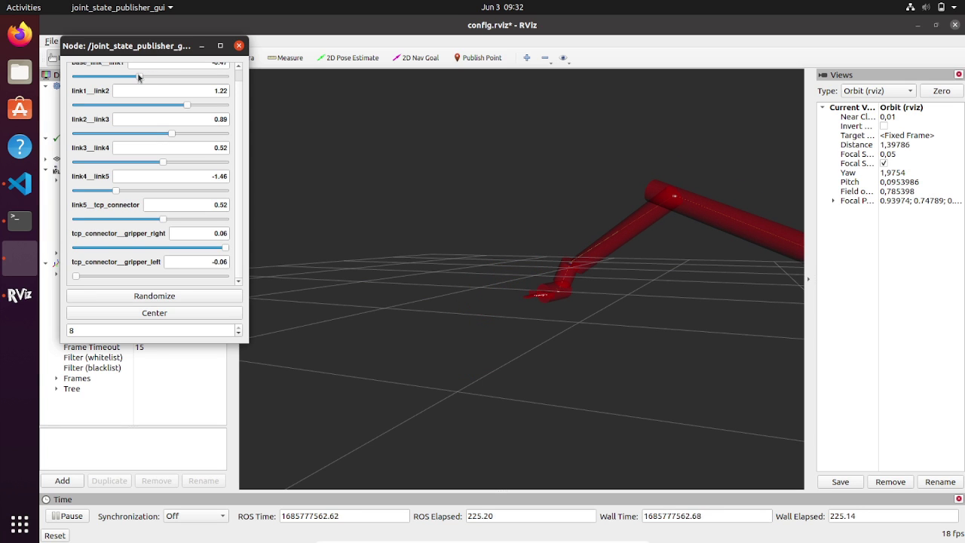
{"action": "left_click_drag", "start_coordinate": [189, 105], "coordinate": [174, 104]}
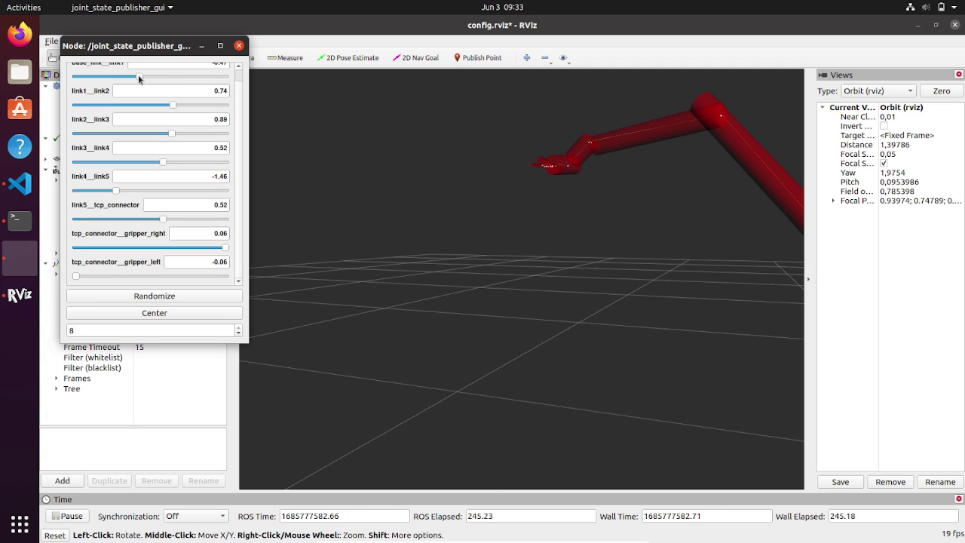
{"action": "left_click_drag", "start_coordinate": [139, 77], "coordinate": [129, 79]}
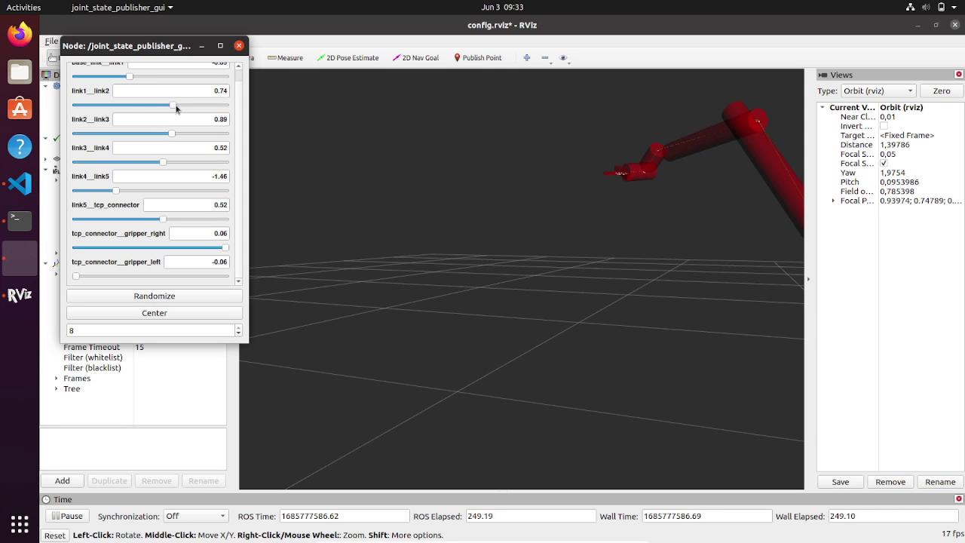
{"action": "mouse_move", "coordinate": [177, 109]}
{"action": "left_mouse_down"}
{"action": "mouse_move", "coordinate": [168, 108]}
{"action": "mouse_move", "coordinate": [194, 107]}
{"action": "left_mouse_up"}
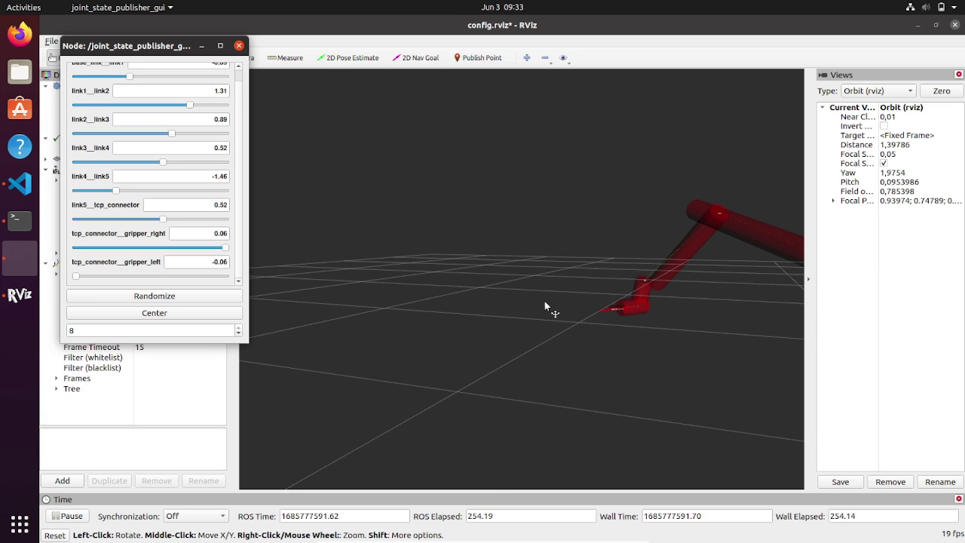
{"action": "left_click_drag", "start_coordinate": [551, 304], "coordinate": [651, 314]}
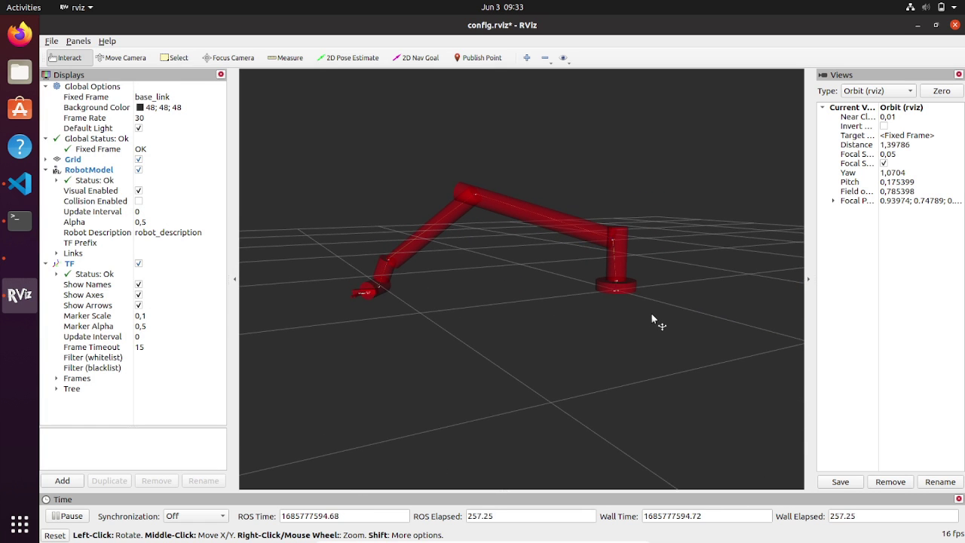